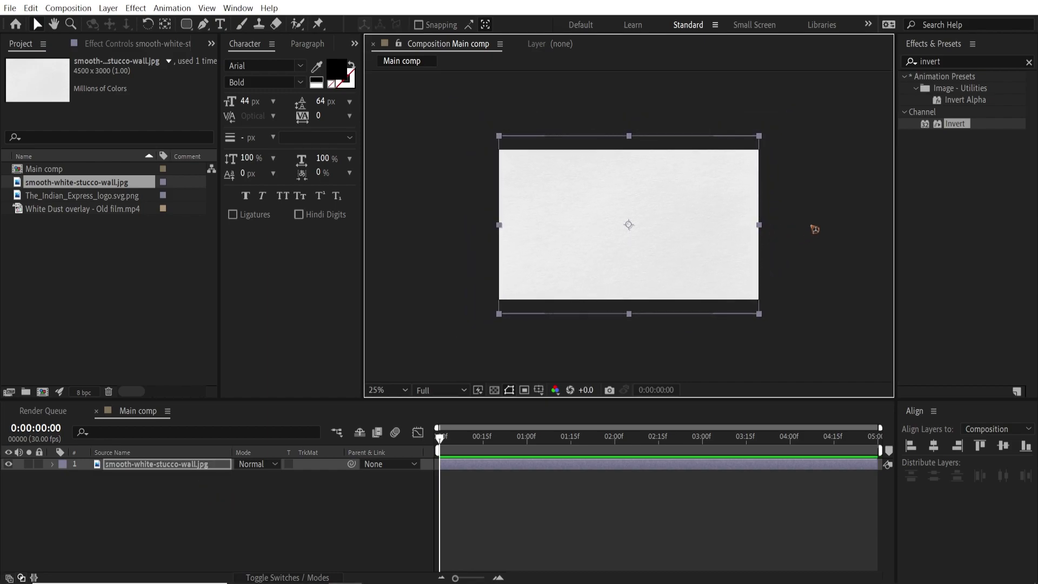
Step: Place The_Indian_Express_logo.svg.png above the wall texture, show the Title/Action Safe guides, and move the logo to the top of the title-safe area
click(815, 230)
drag(53, 203, 190, 465)
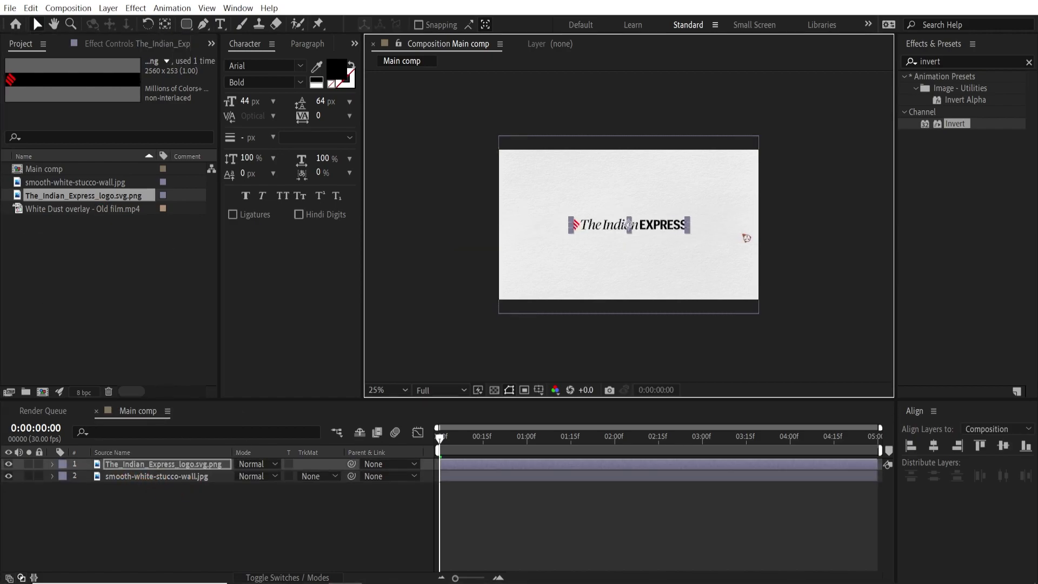
click(539, 390)
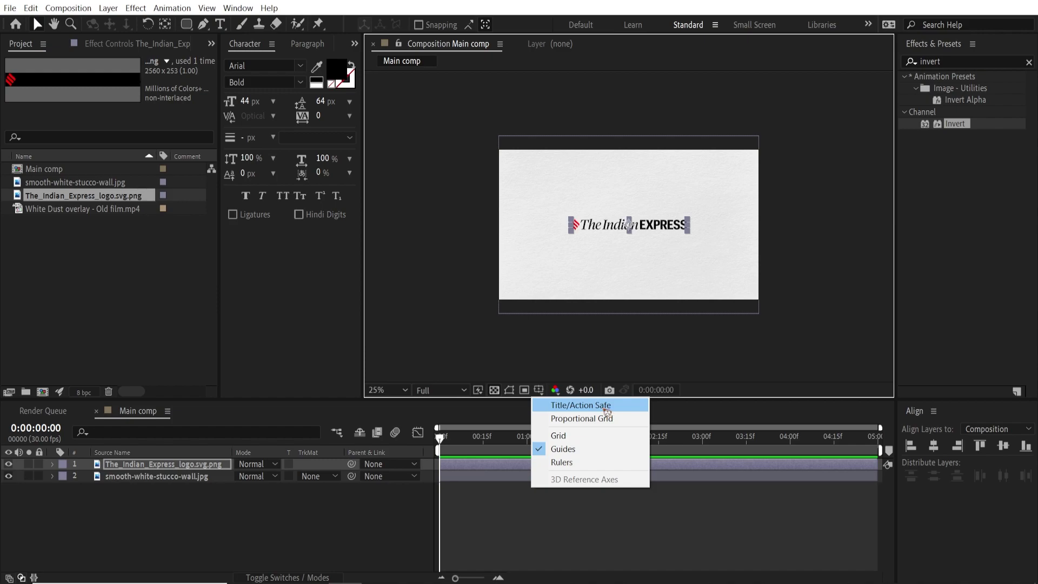
click(606, 410)
drag(667, 224, 662, 173)
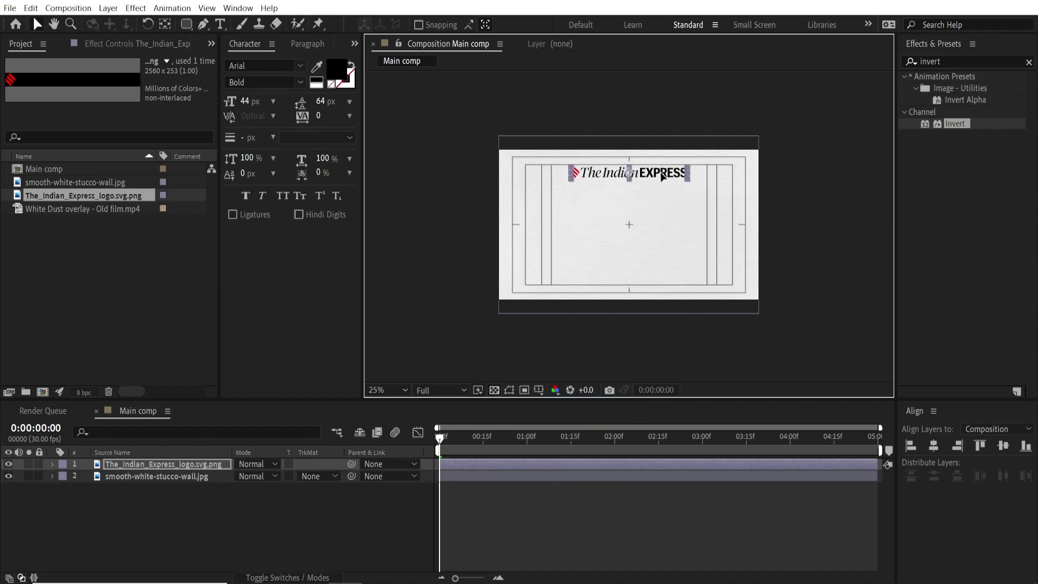
scroll(633, 208, up, 2)
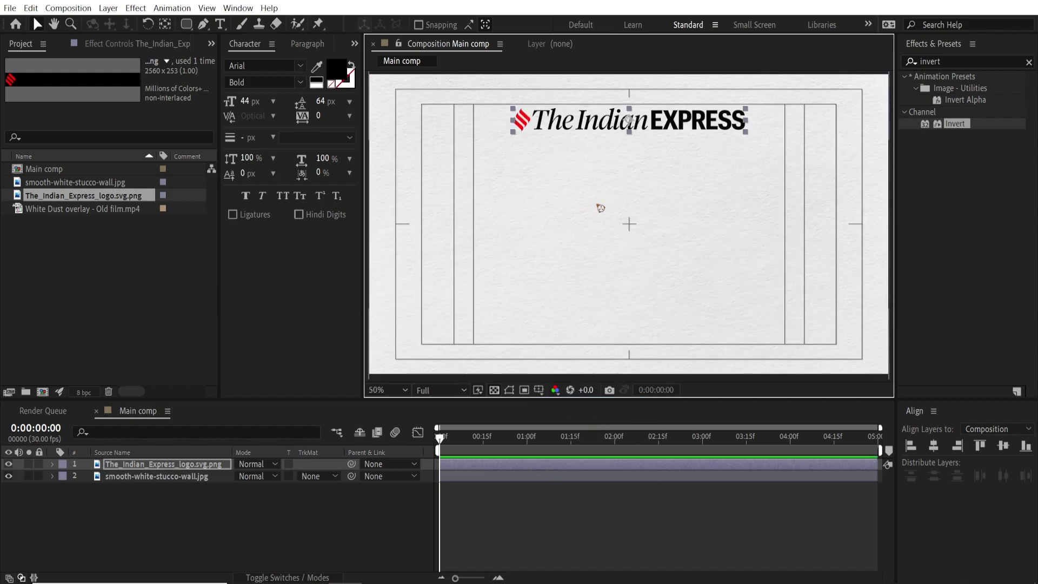
Step: Switch to the Indian Express article in the browser and copy its headline
drag(0, 76, 552, 42)
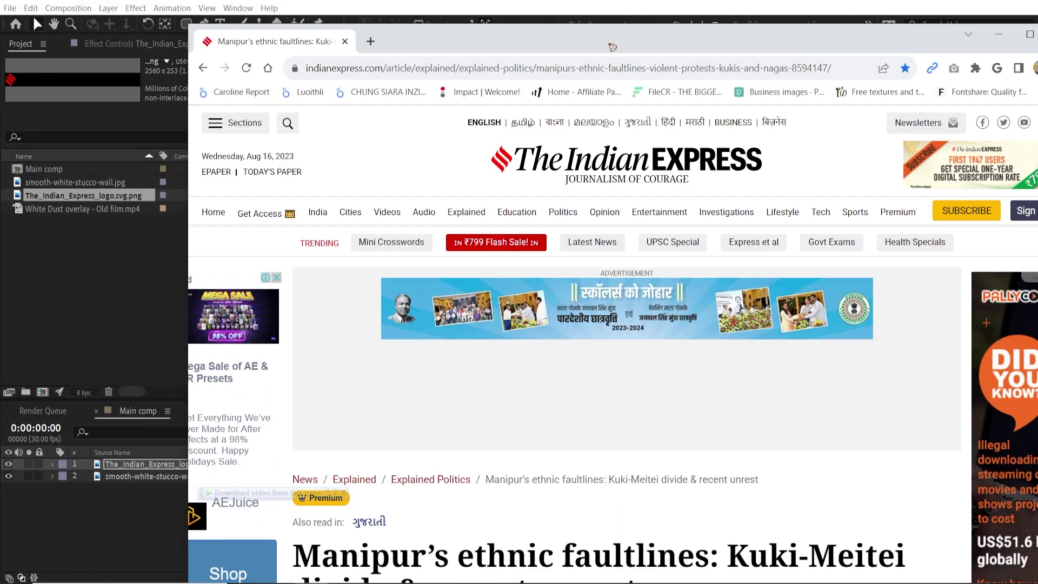
scroll(403, 450, down, 3)
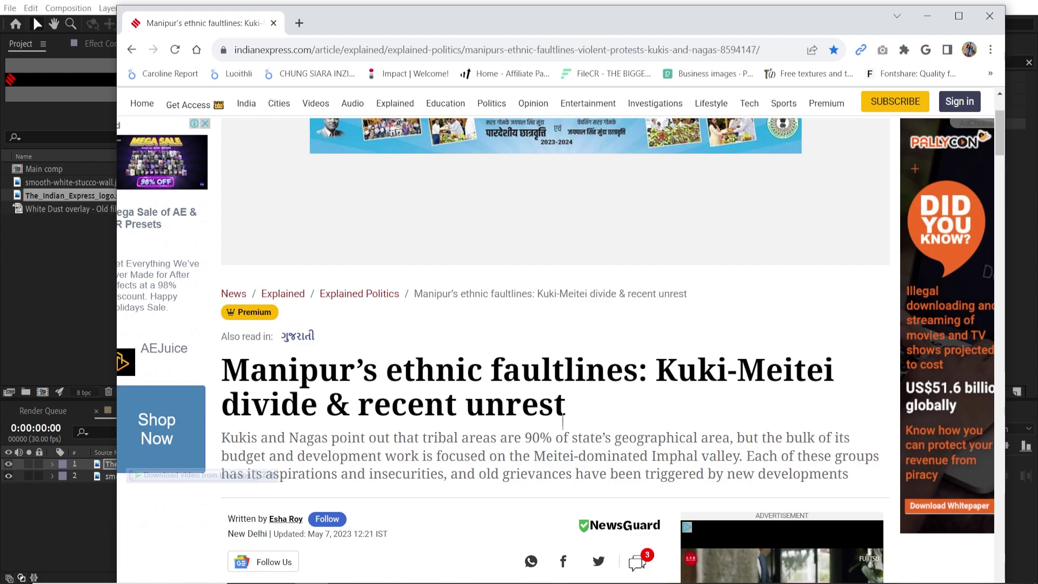
drag(566, 407, 223, 373)
key(ctrl+c)
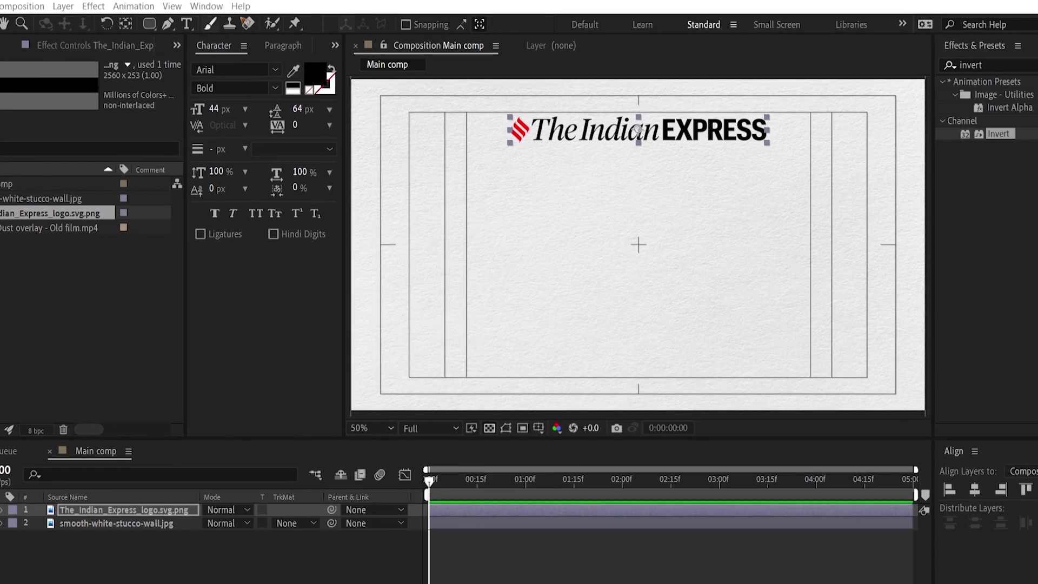
Step: In After Effects, paste the headline into a paragraph text box below the logo and set it to 79 px with 75 px leading
key(ctrl+t)
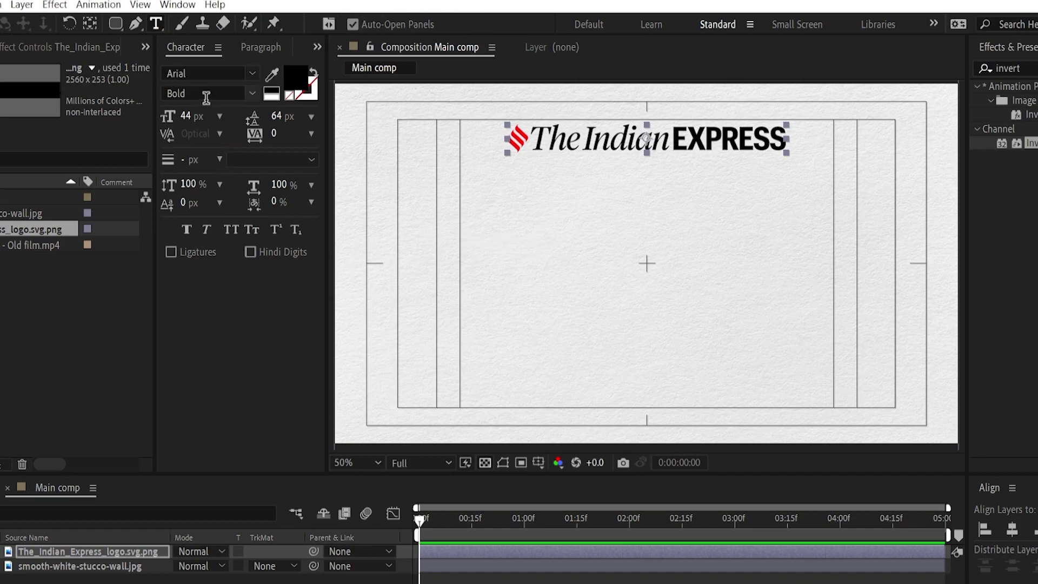
drag(438, 185, 857, 271)
key(ctrl+v)
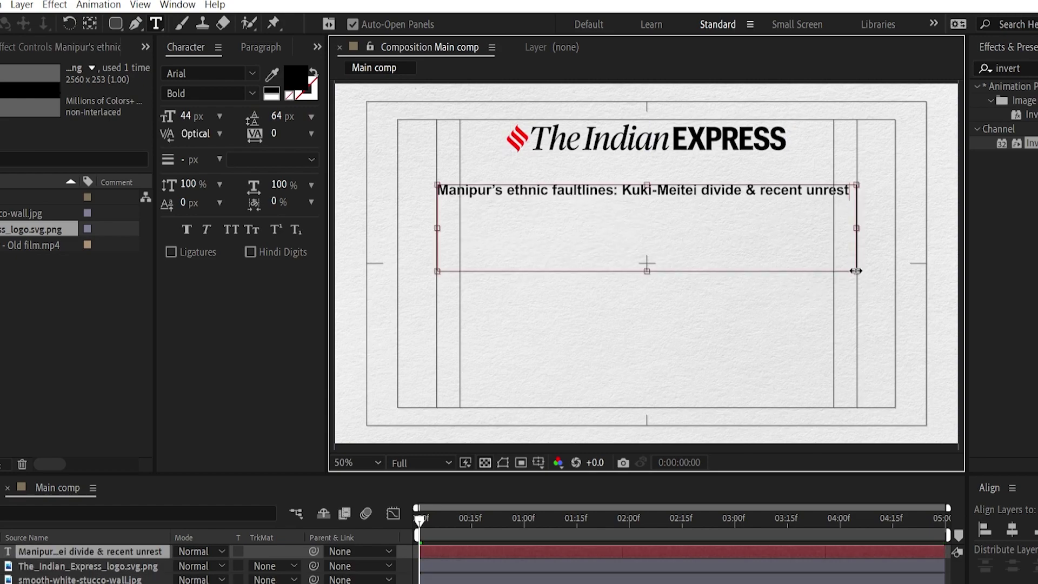
key(Escape)
drag(187, 116, 206, 116)
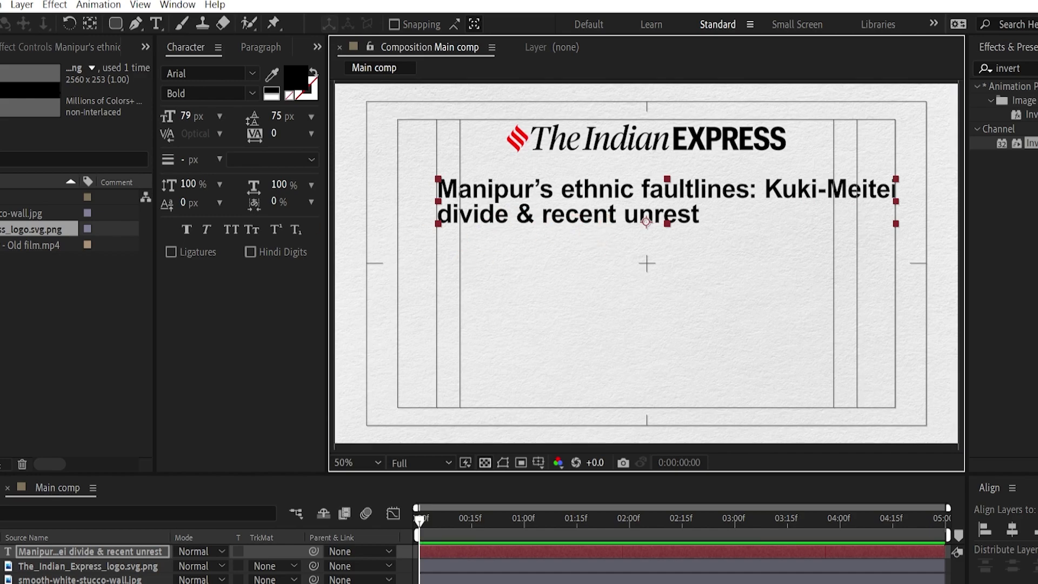
Step: Switch to the article in the browser and copy the "Written by" author line
drag(0, 53, 551, 41)
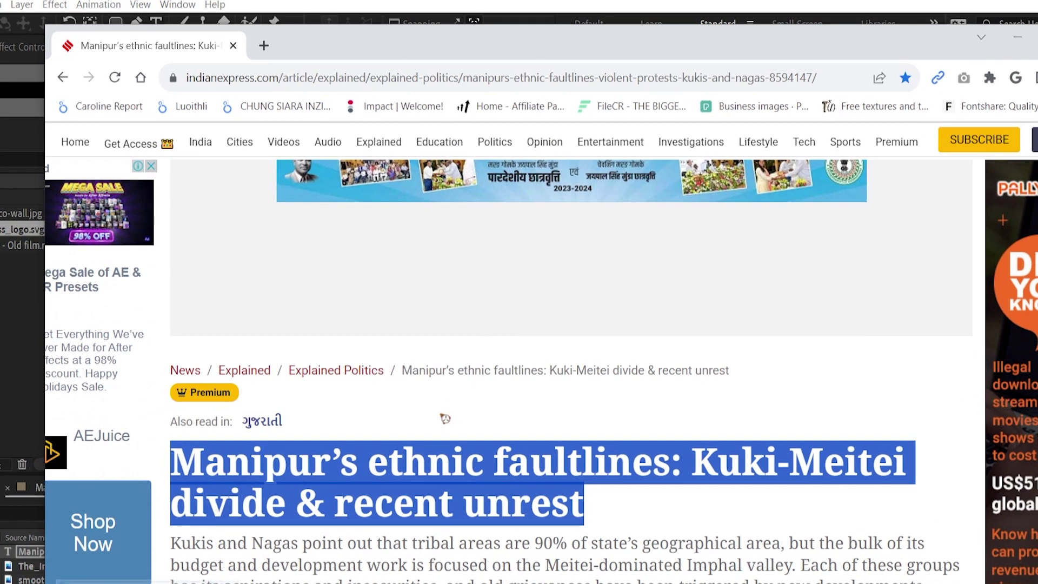
scroll(461, 376, down, 4)
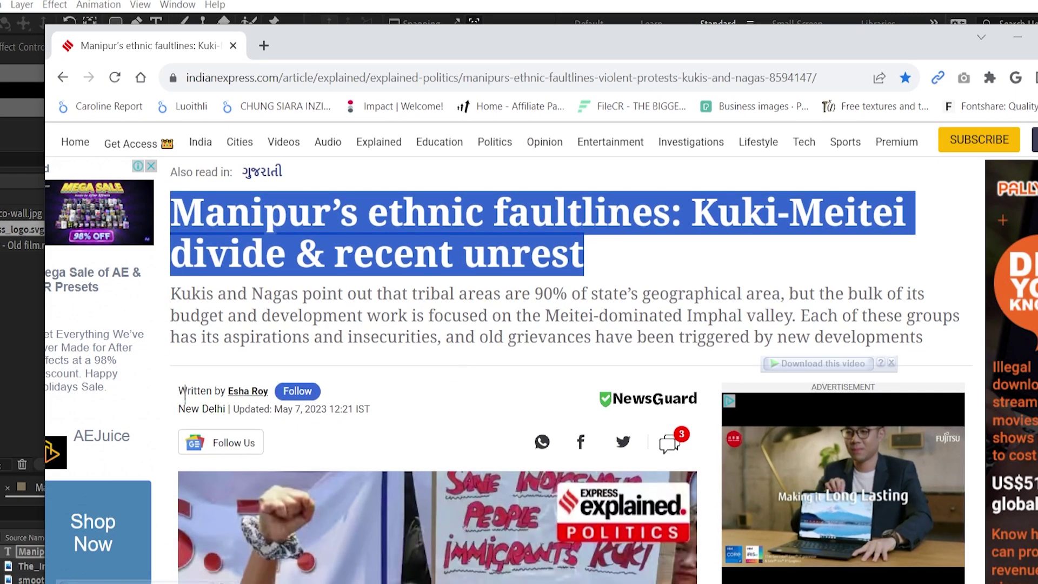
drag(179, 390, 268, 390)
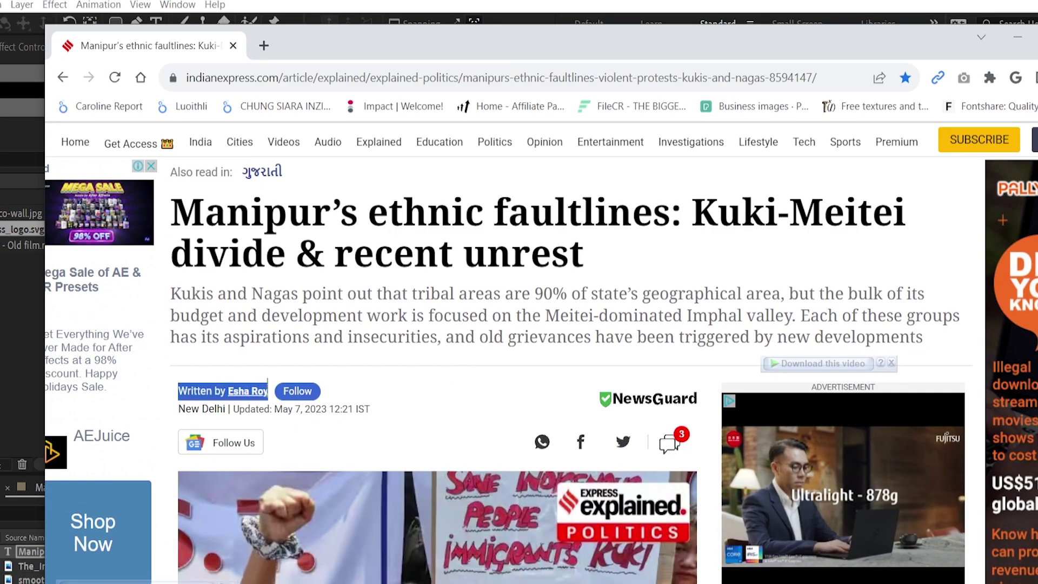
right_click(224, 393)
click(265, 406)
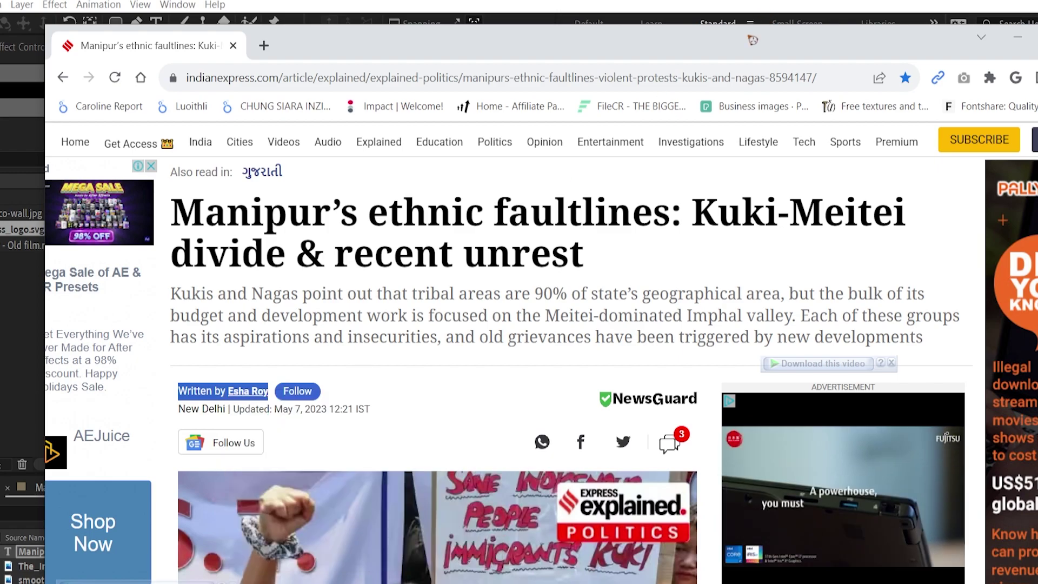
Step: Back in After Effects, paste the author line into a new paragraph text box directly below the headline
key(alt+Tab)
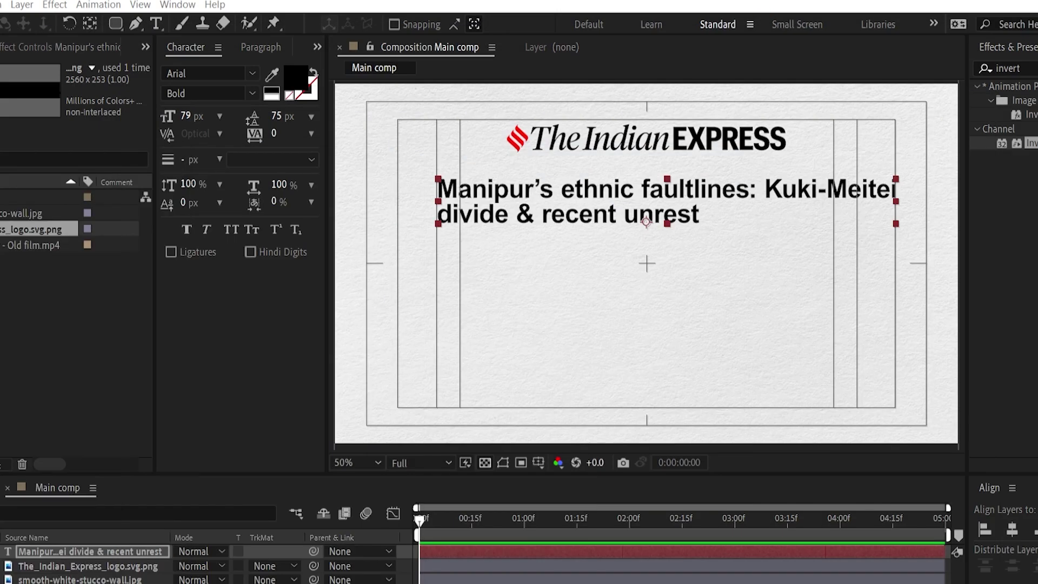
click(156, 25)
drag(436, 238, 642, 275)
key(ctrl+v)
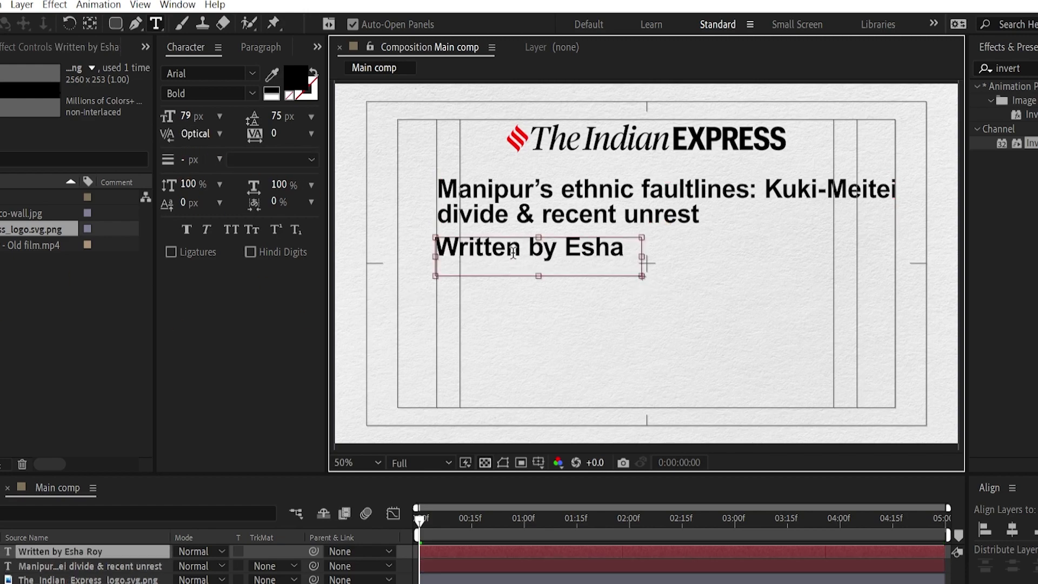
Step: Set all of the author line's text to 35 px in Arial Regular
key(ctrl+a)
click(188, 118)
text(4)
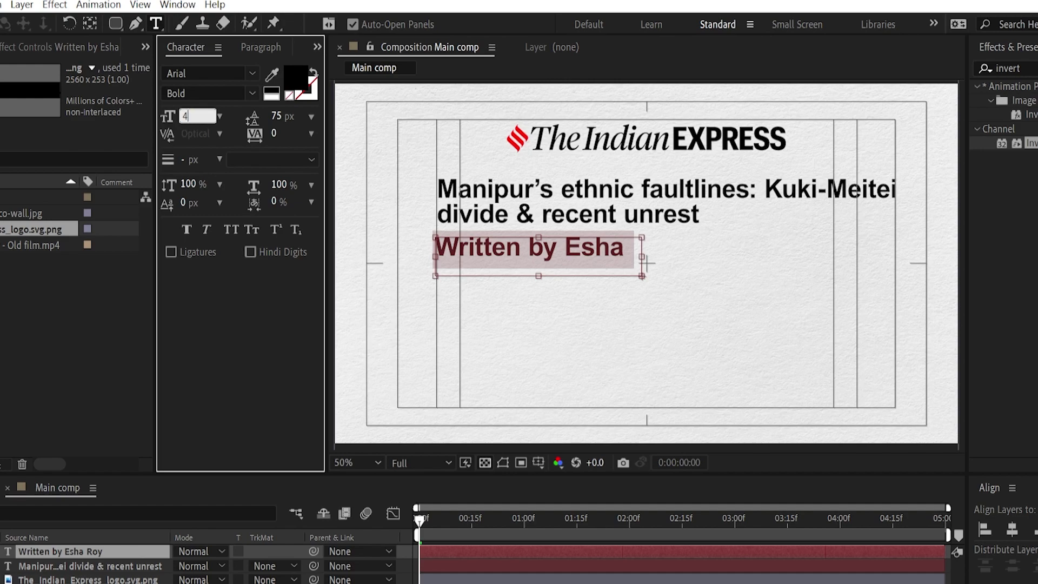
text(0)
key(Return)
click(188, 117)
text(35)
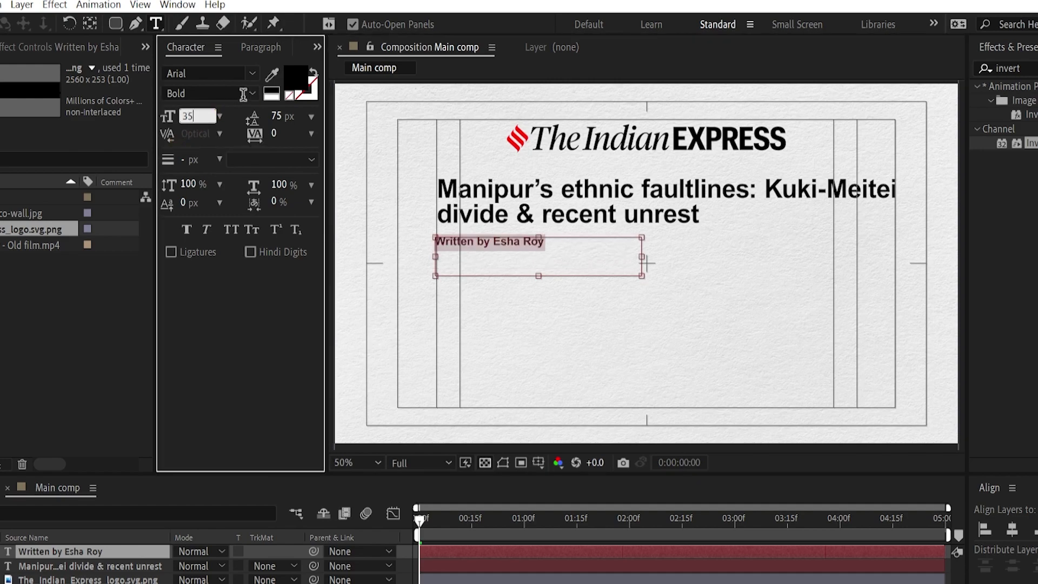
click(244, 94)
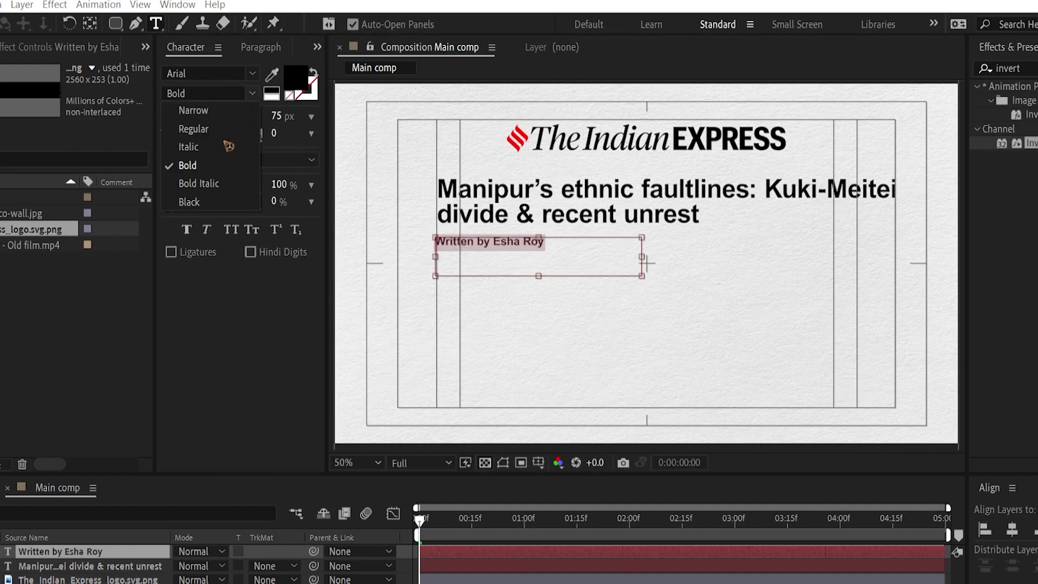
click(216, 130)
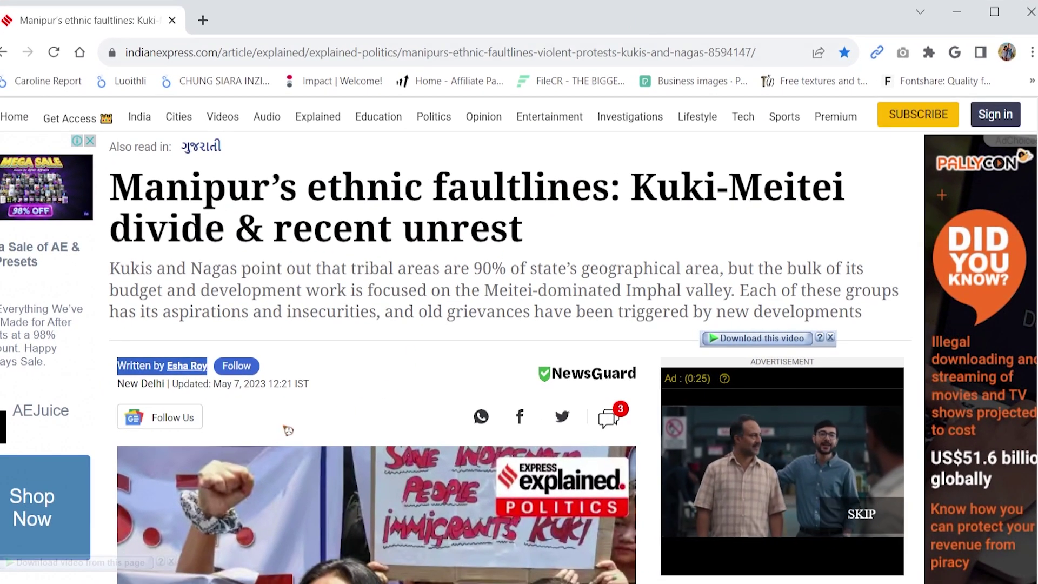
Step: In the browser article, copy the line "New Delhi | Updated: May 7, 2023 12:21 IST"
scroll(286, 431, down, 5)
scroll(286, 431, up, 5)
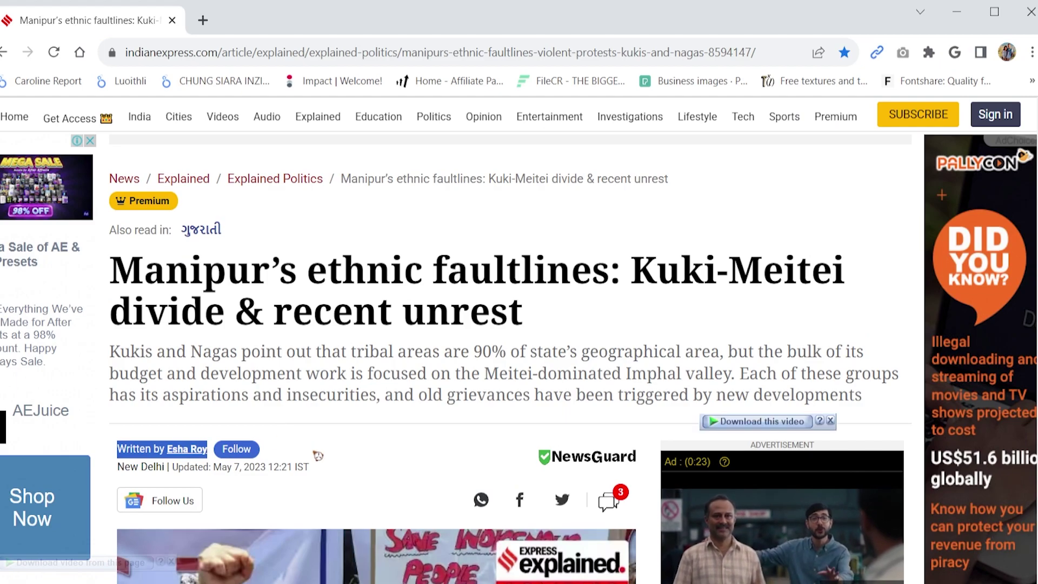
drag(119, 468, 335, 476)
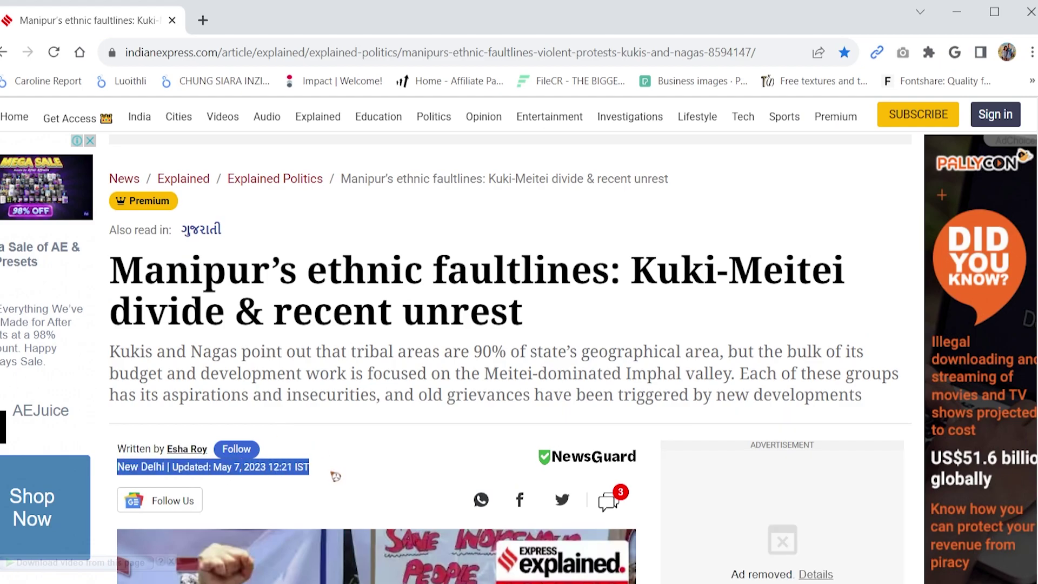
right_click(280, 468)
click(417, 476)
click(956, 12)
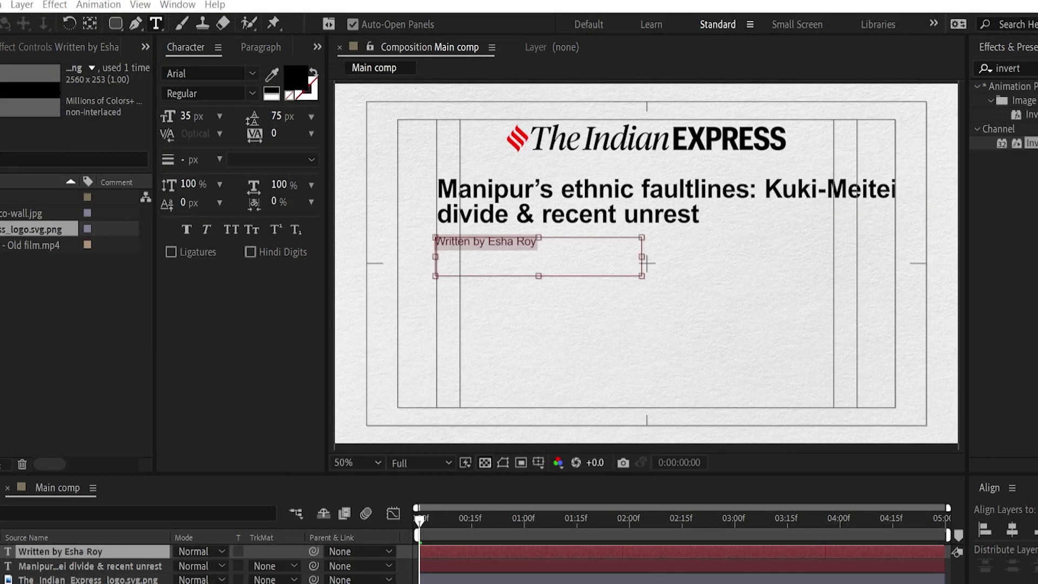
Step: Paste the place and date line below the author line in After Effects and tighten the text layer's leading to 47 px
click(549, 245)
key(ctrl+v)
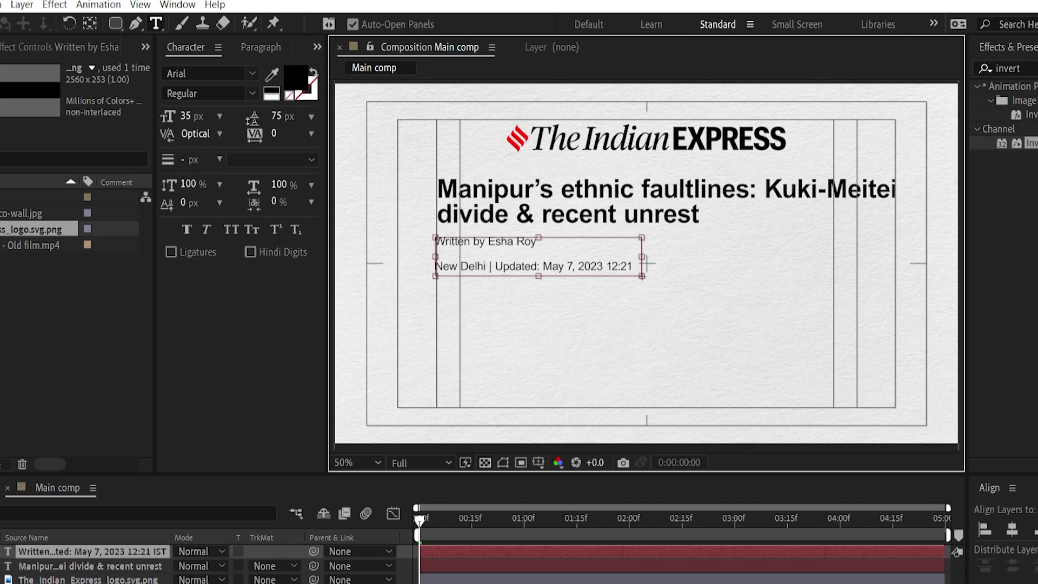
key(Escape)
key(v)
drag(280, 120, 260, 120)
drag(633, 266, 623, 266)
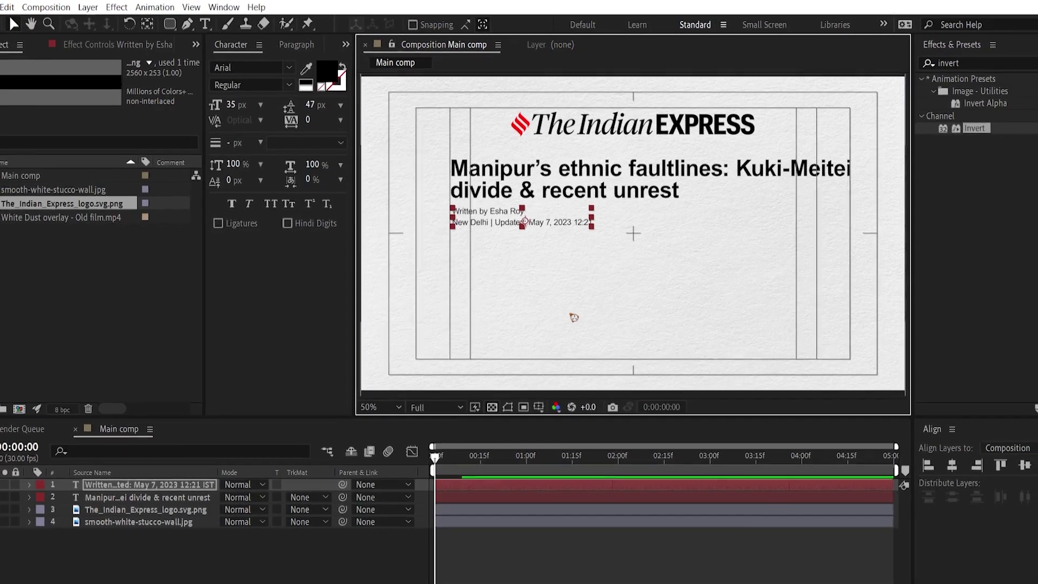
Step: Switch to the browser and copy the article's opening sentence, from "Manipur is no stranger" to "between two ethnic groups"
click(574, 318)
key(alt+Tab)
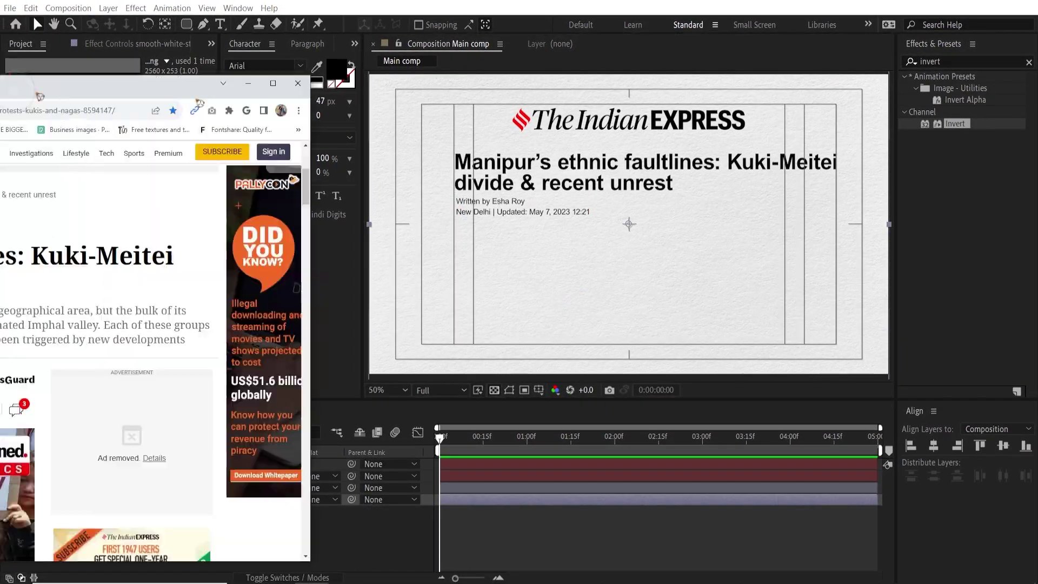
scroll(509, 387, down, 8)
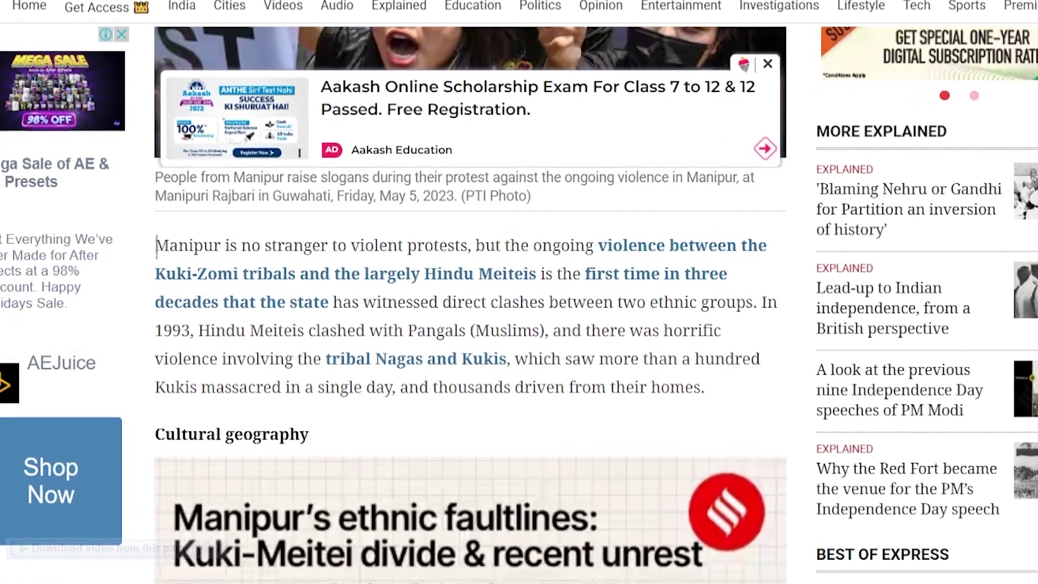
drag(156, 246, 768, 301)
right_click(538, 233)
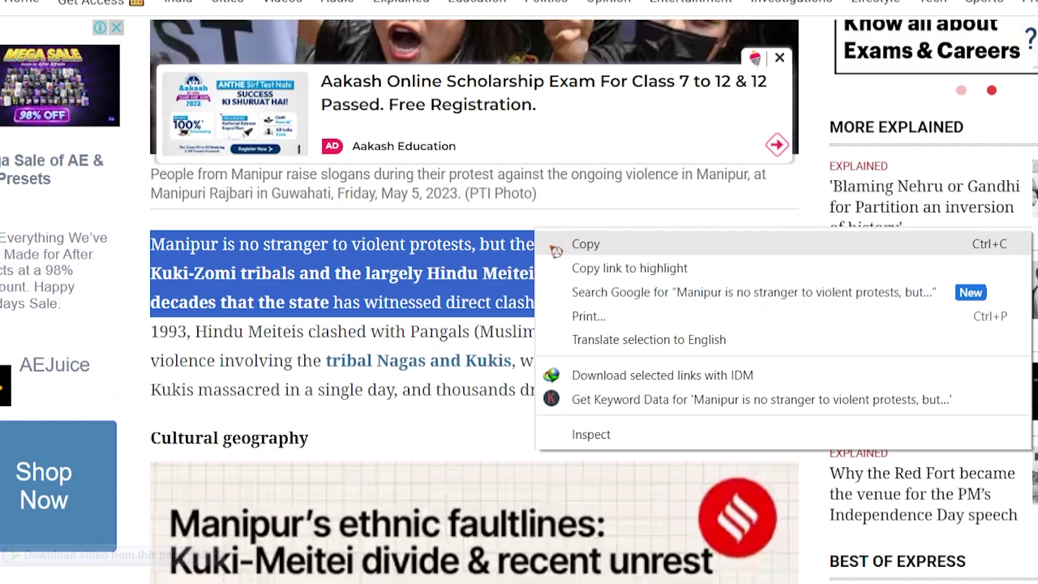
click(578, 244)
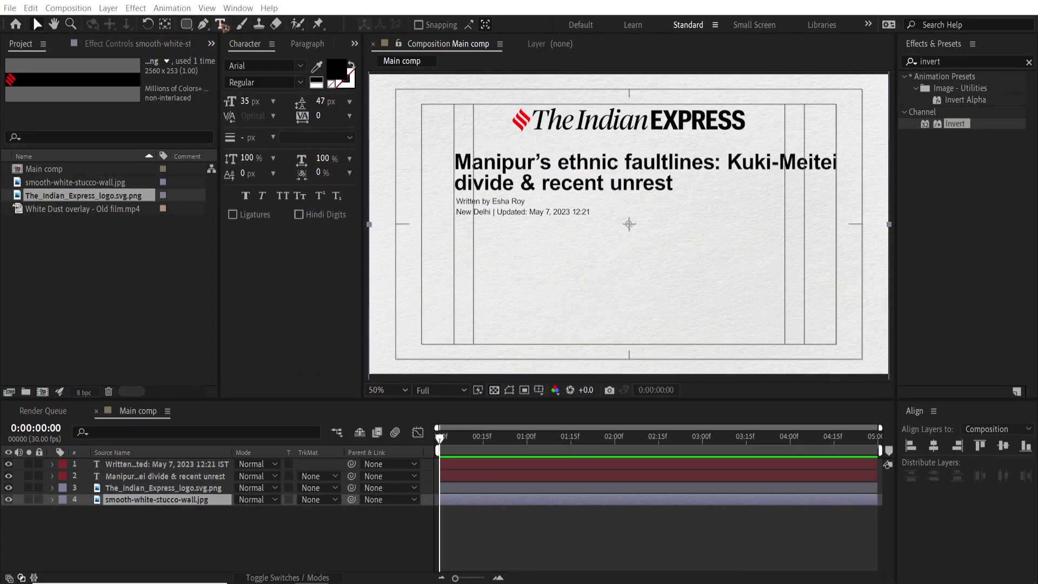
Step: Paste the copied sentence into a new, wide paragraph text box below the date line in After Effects and shift it slightly left
click(221, 24)
drag(459, 238, 851, 342)
key(ctrl+v)
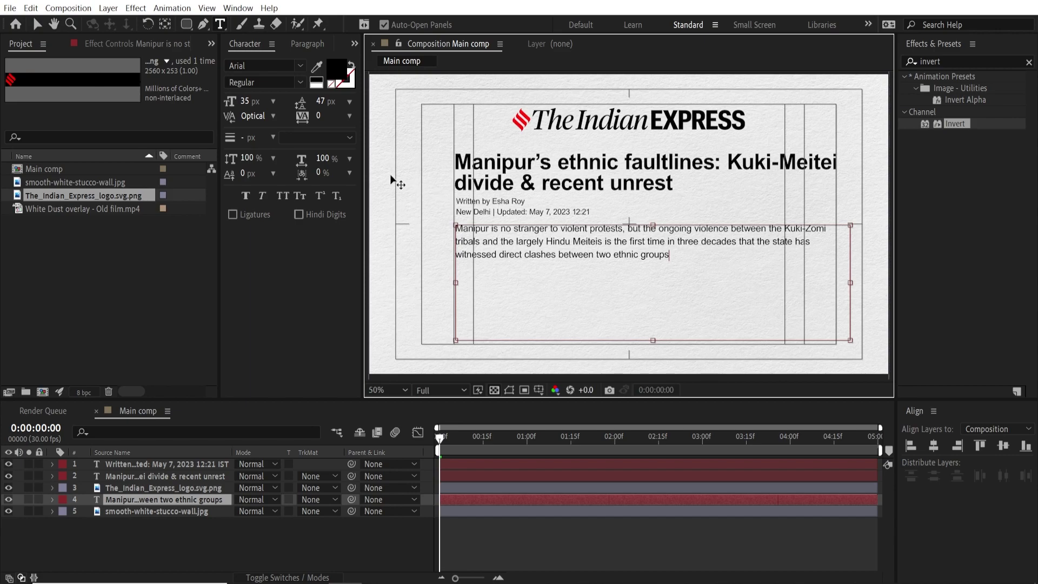
click(36, 24)
drag(663, 252, 647, 252)
Step: Set the body paragraph's font size to 62 px and its leading to 78 px
double_click(649, 254)
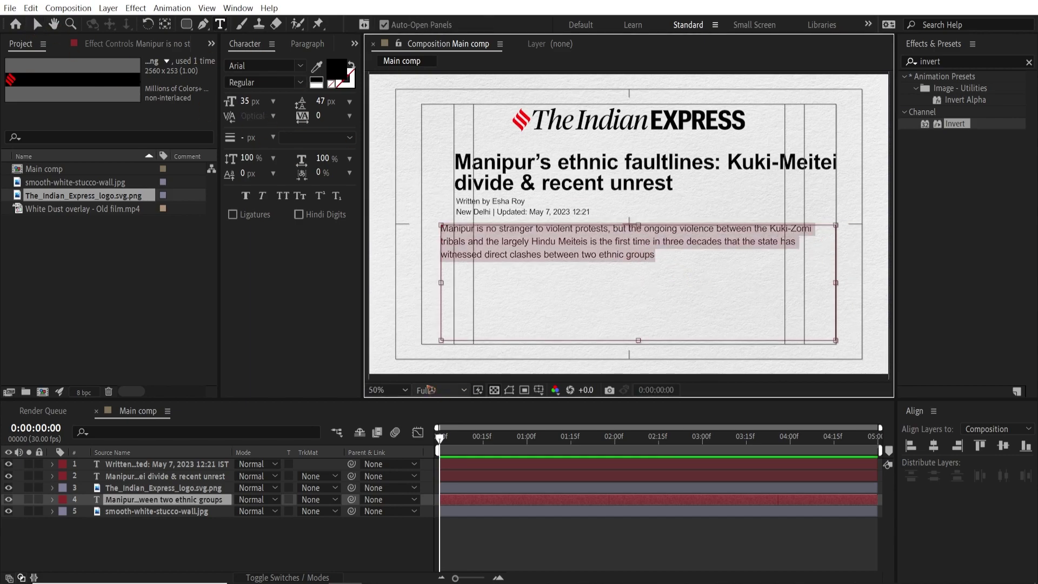
click(37, 24)
drag(250, 101, 270, 99)
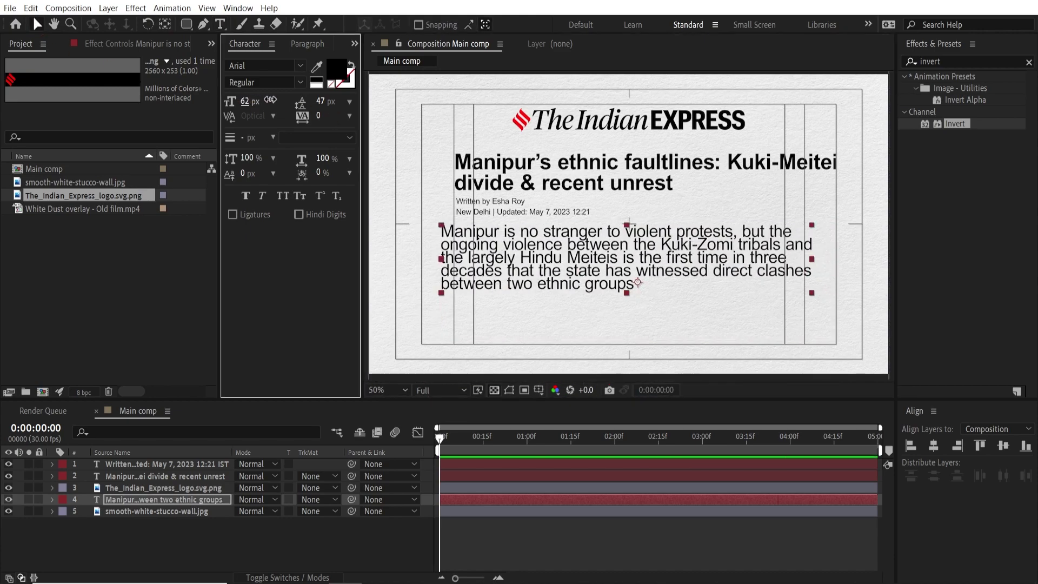
drag(334, 106, 341, 106)
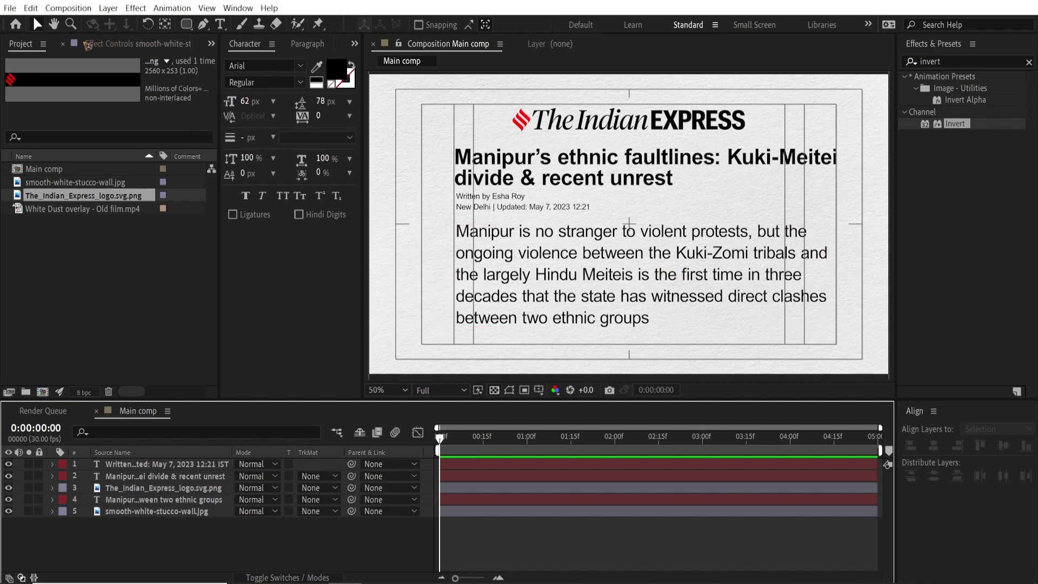
Step: Set up the Pen tool with no fill and a yellow FADC38 stroke
click(208, 27)
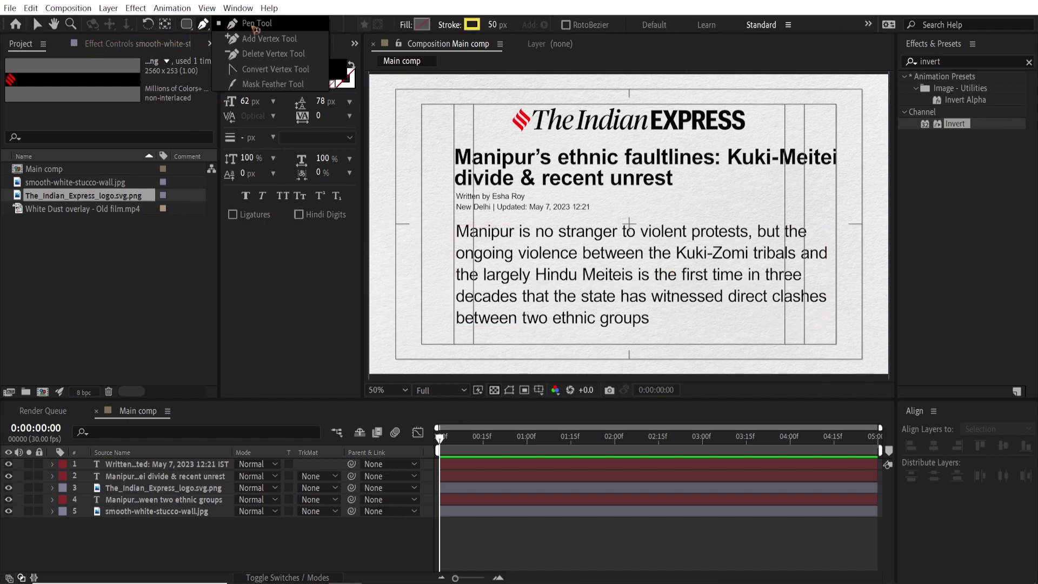
click(422, 24)
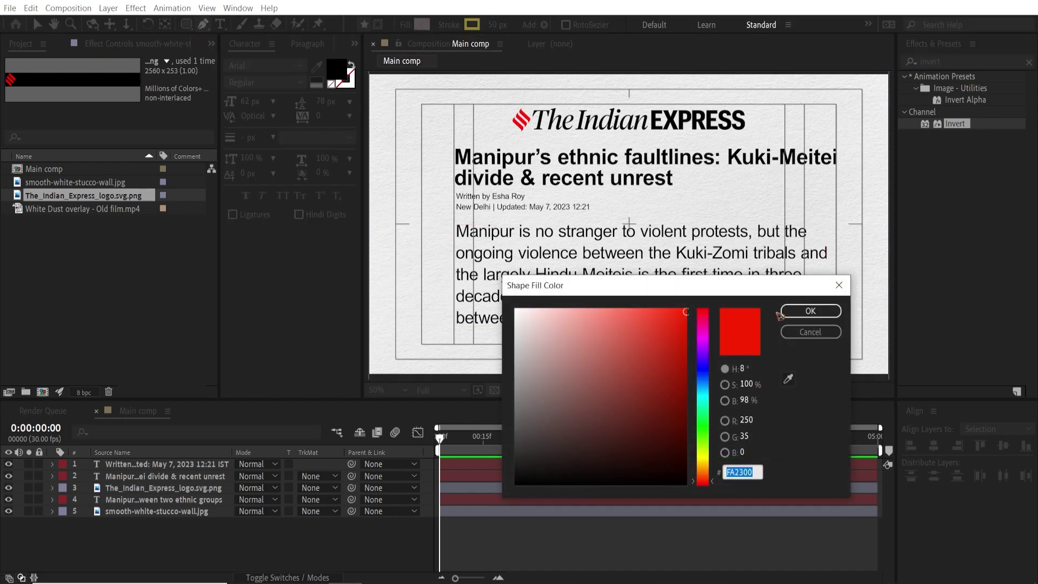
click(806, 332)
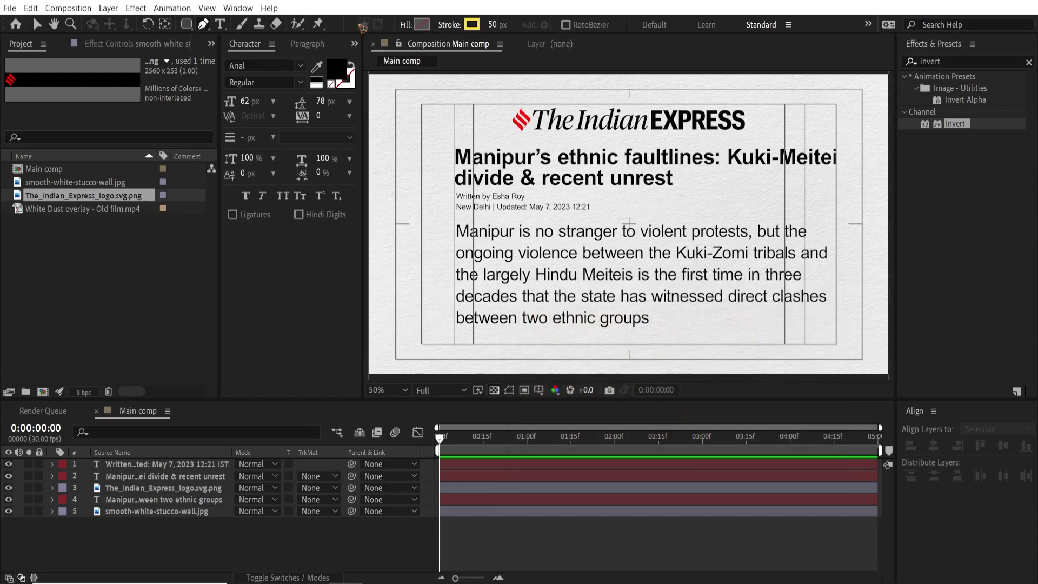
click(406, 25)
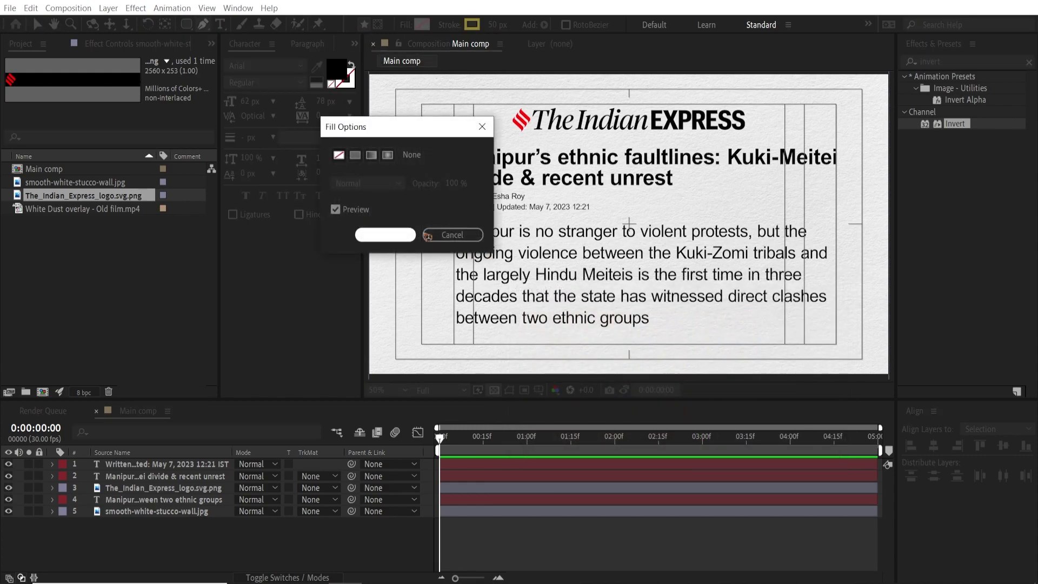
click(385, 235)
click(472, 24)
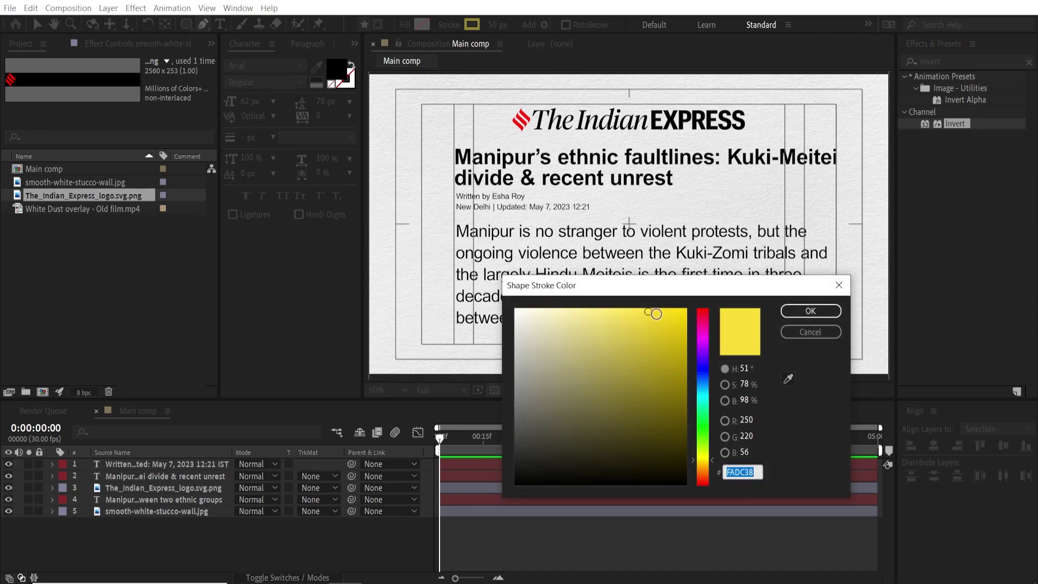
click(795, 311)
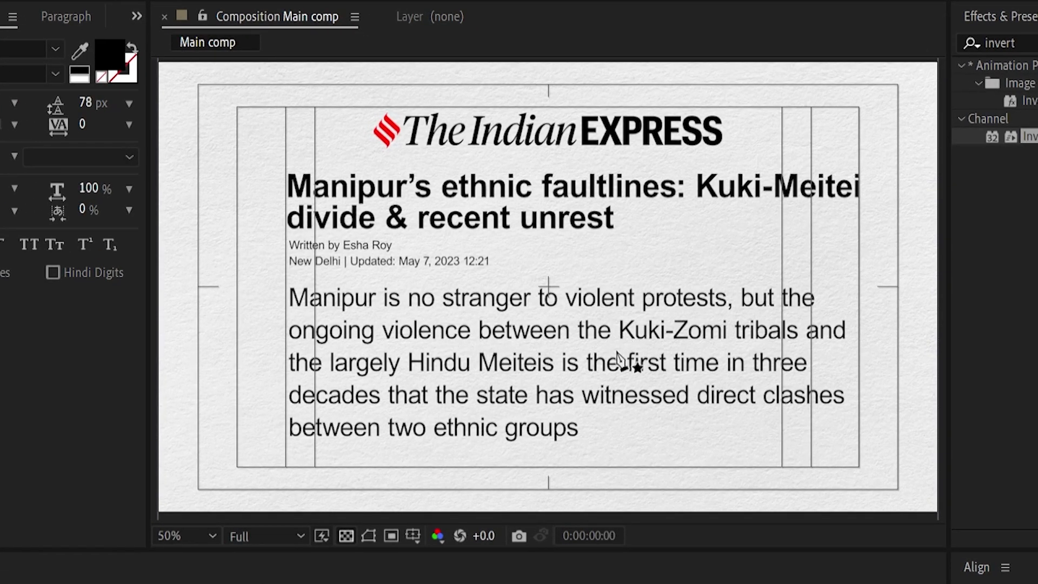
Step: Draw a straight horizontal 50 px highlight line over the body text's second line, from "violence" to just past "and", then deselect it
click(378, 329)
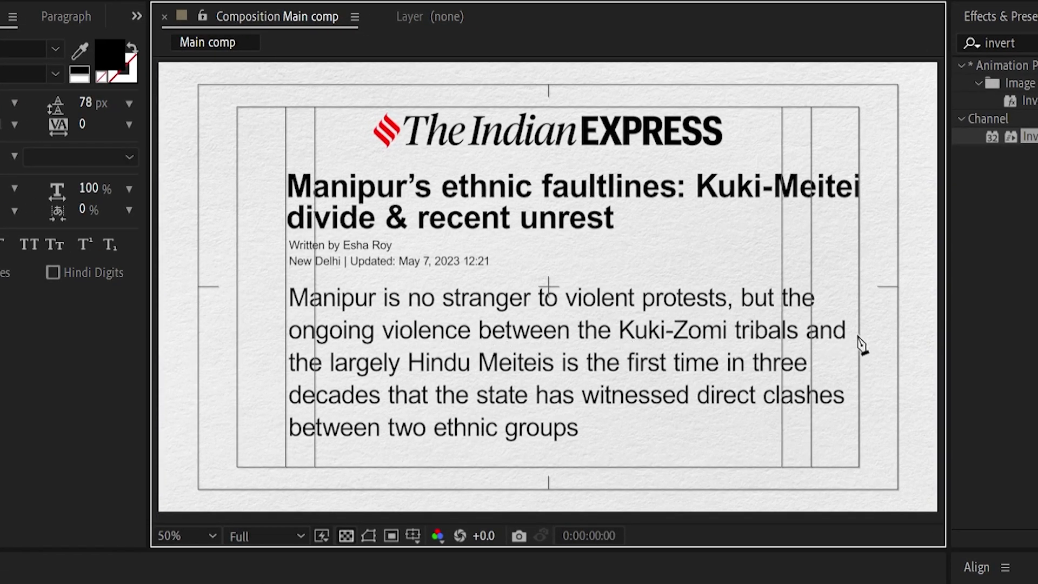
shift+click(855, 329)
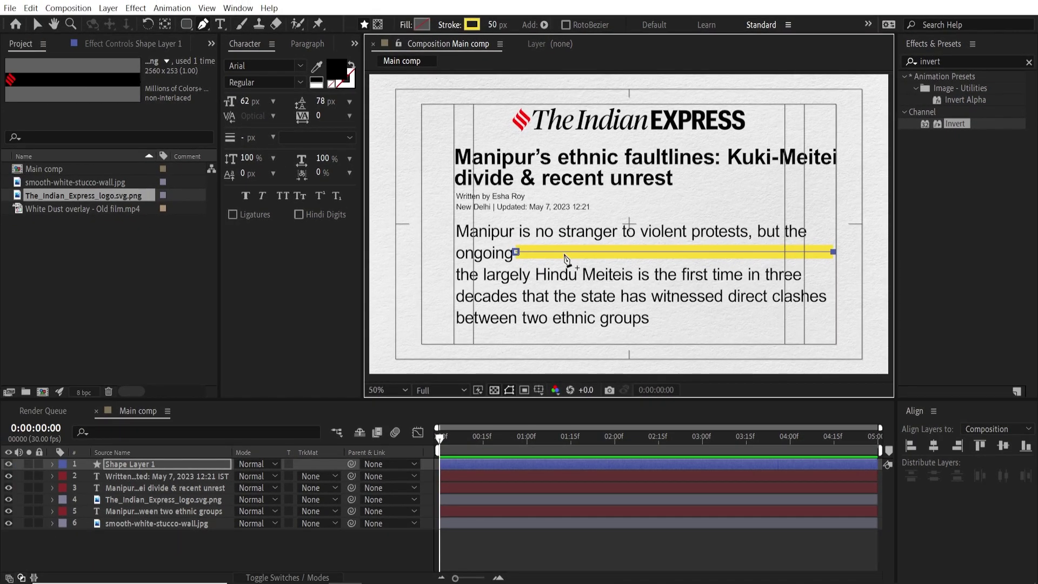
click(38, 25)
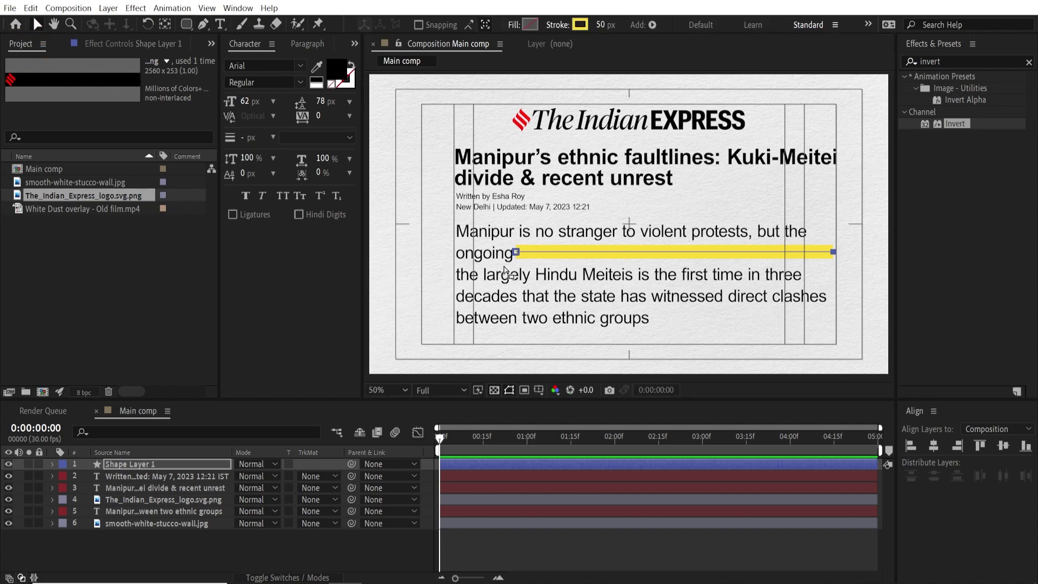
click(309, 549)
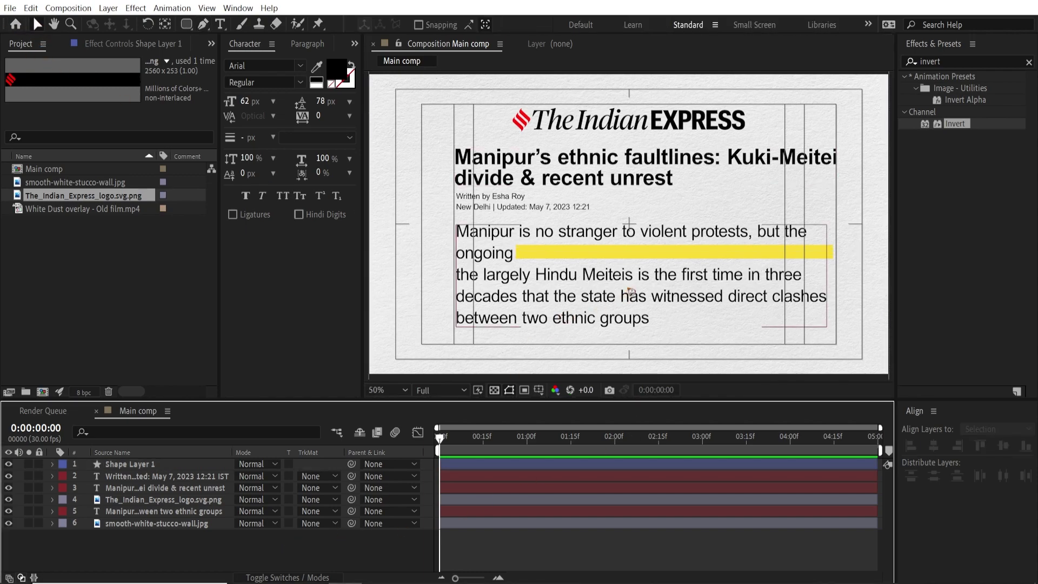
Step: Apply the Roughen Edges effect to the yellow highlight layer with a Border of 10.70
click(129, 464)
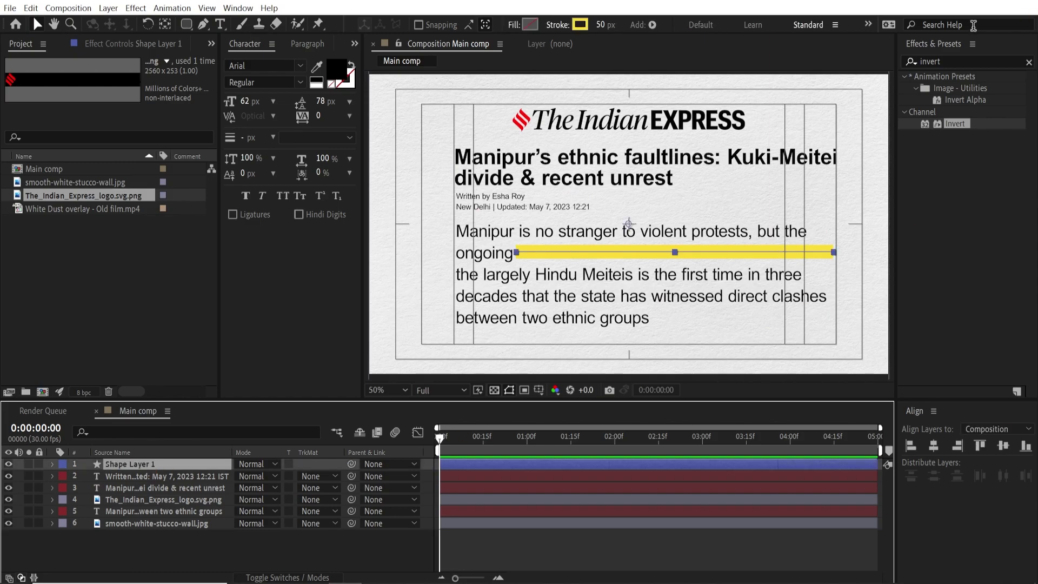
click(954, 63)
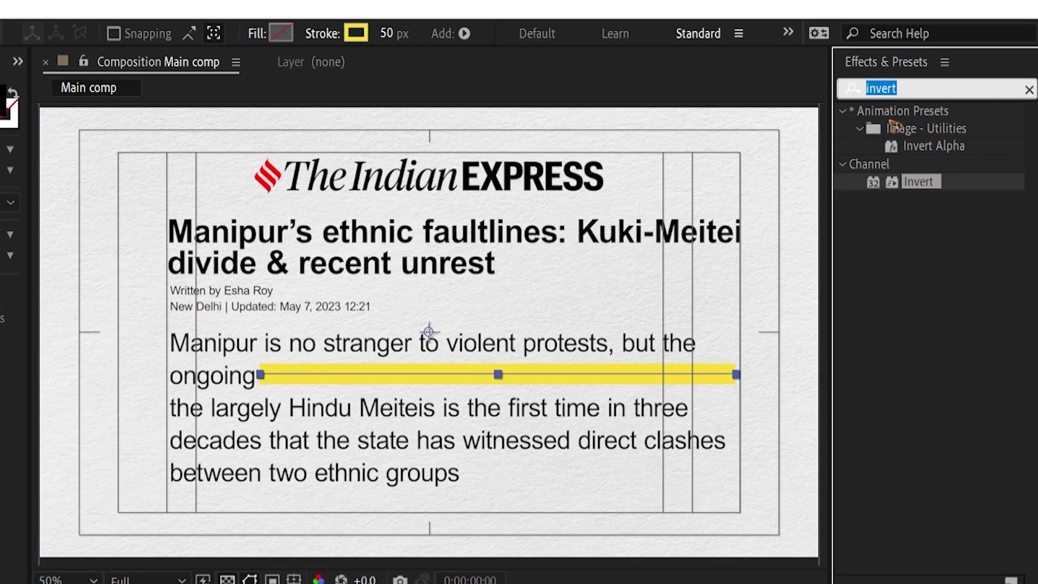
text(rough)
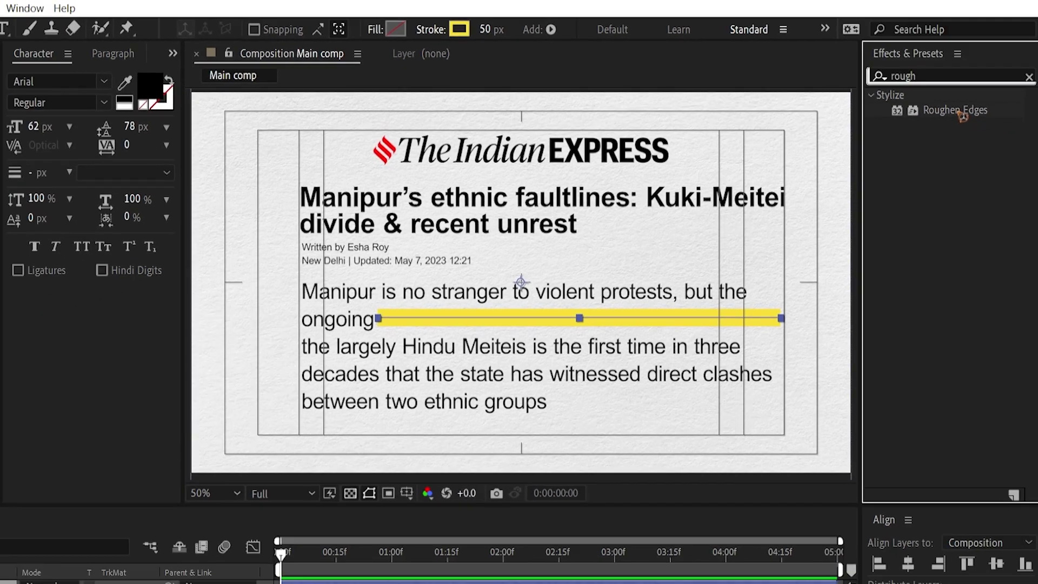
double_click(955, 110)
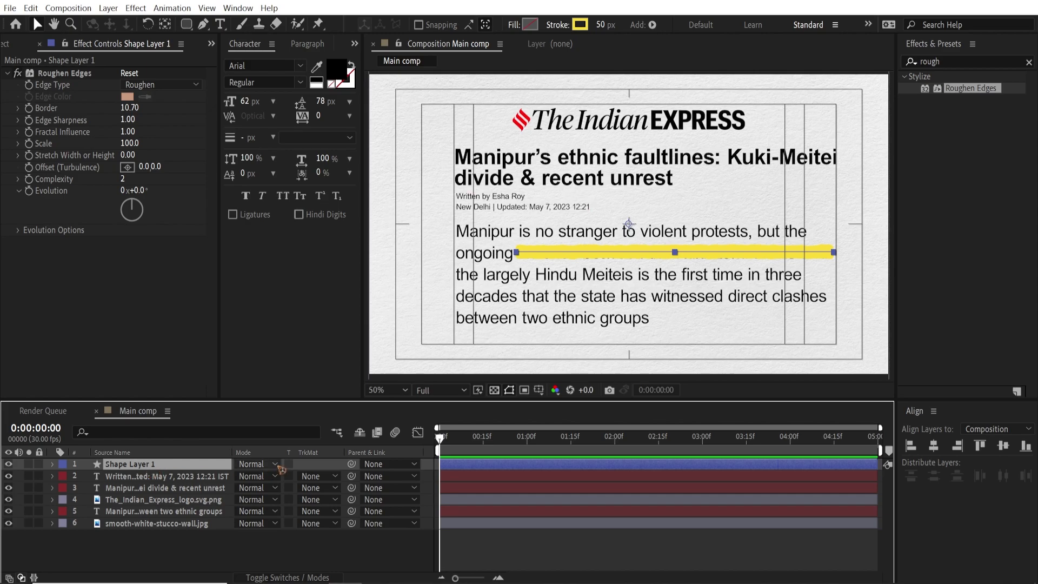
Step: Set the highlight layer's blending mode to Multiply
click(254, 463)
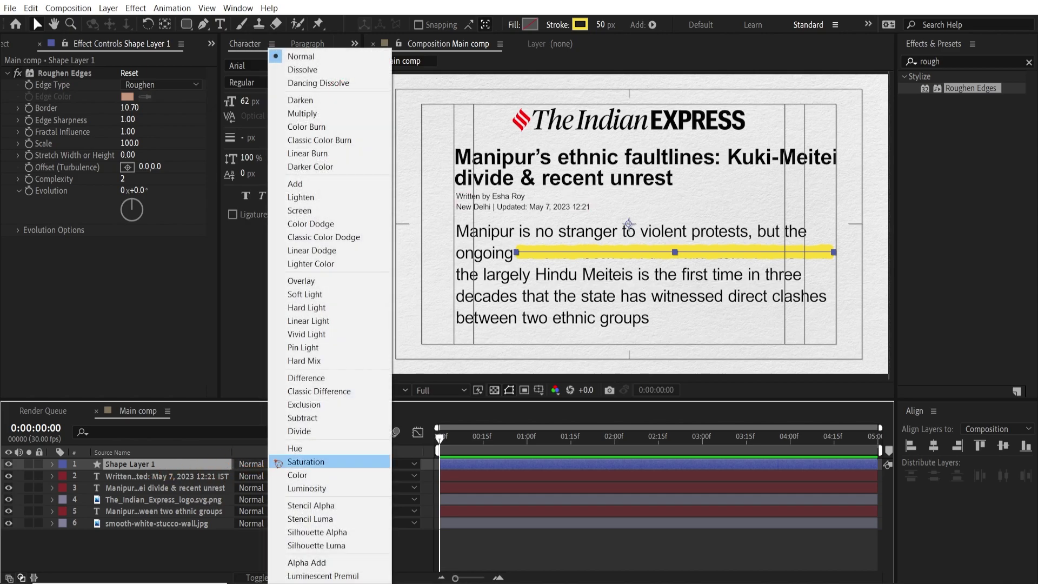
click(330, 113)
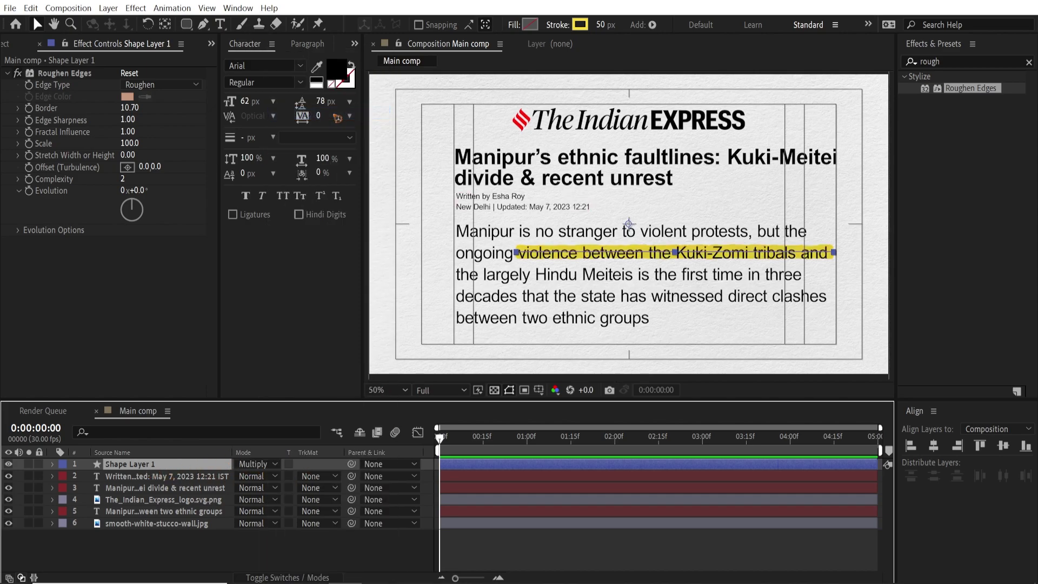
click(788, 312)
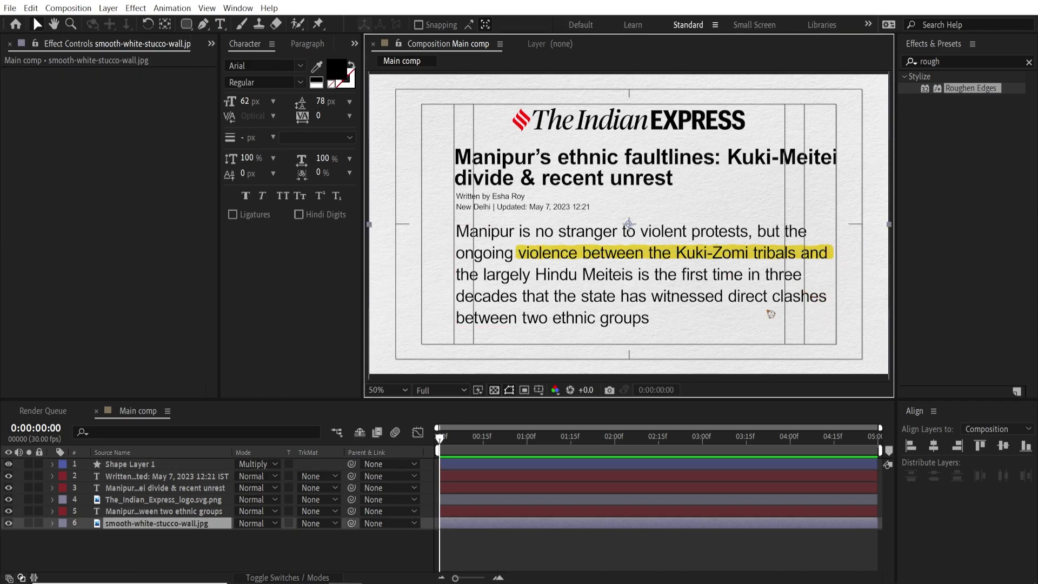
Step: Add Trim Paths to the highlight shape layer and set its End to 0%
click(136, 464)
click(53, 465)
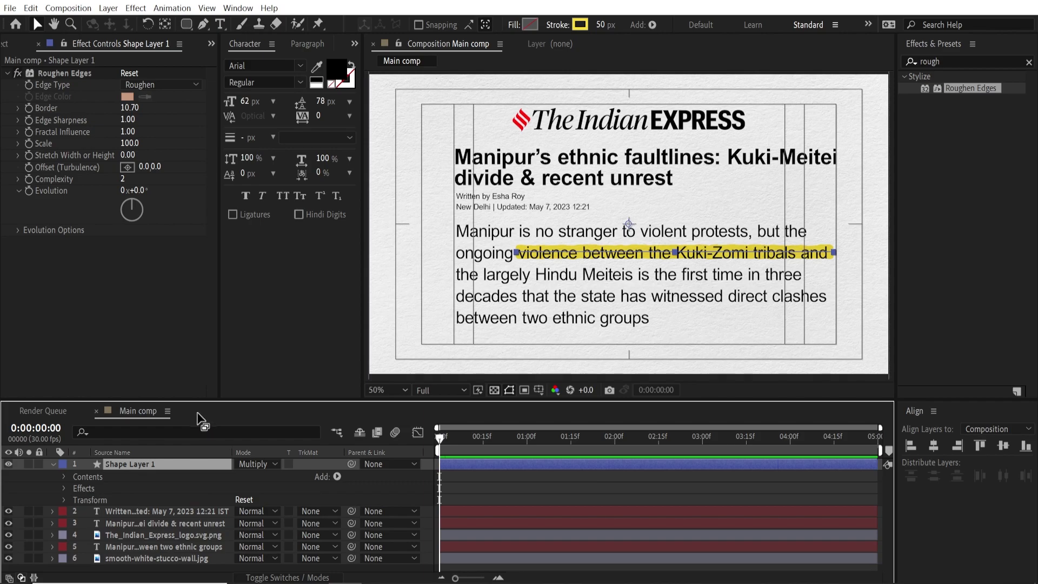
drag(203, 401, 204, 355)
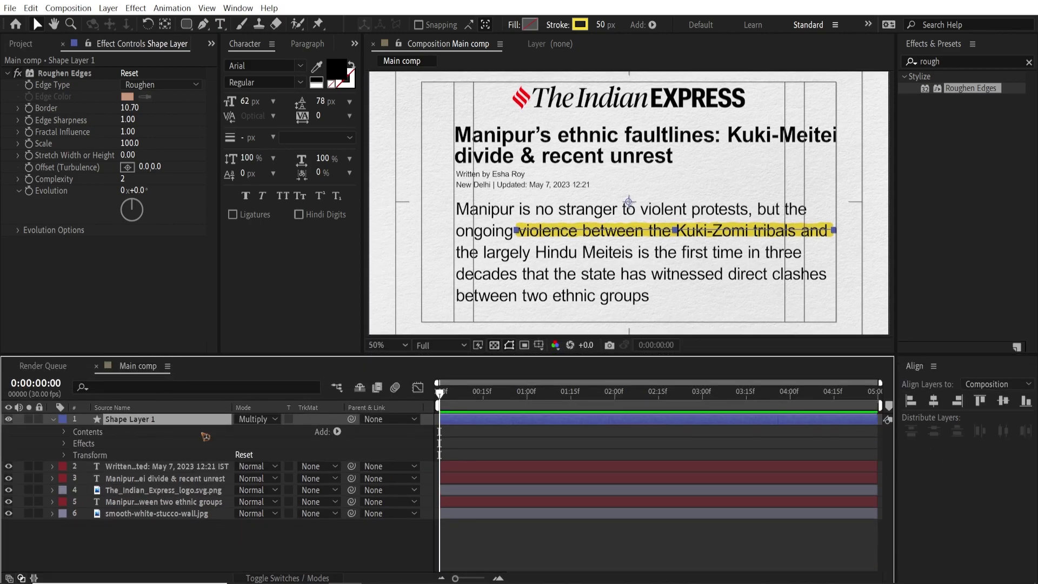
click(338, 432)
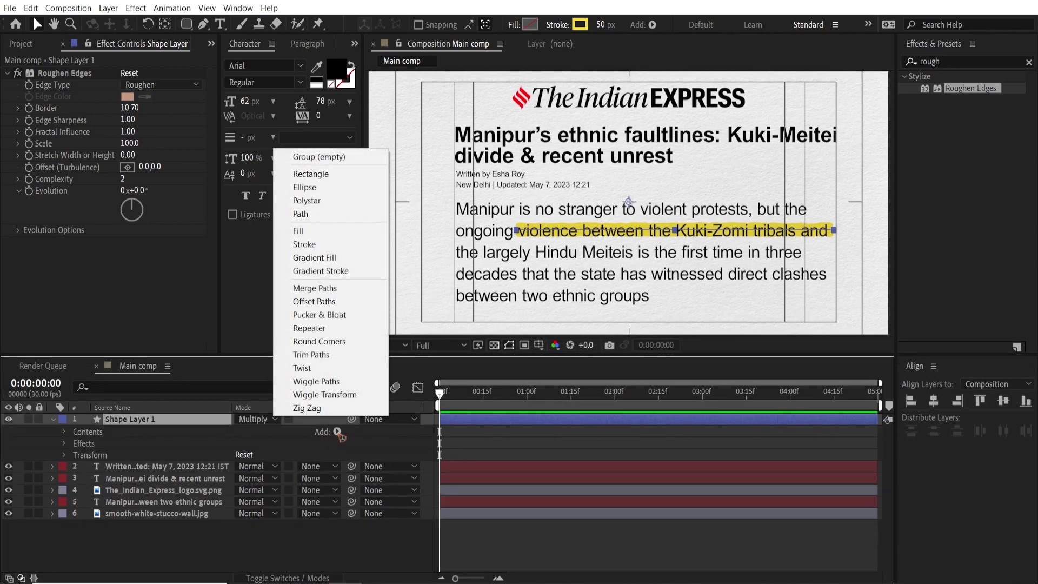
click(325, 355)
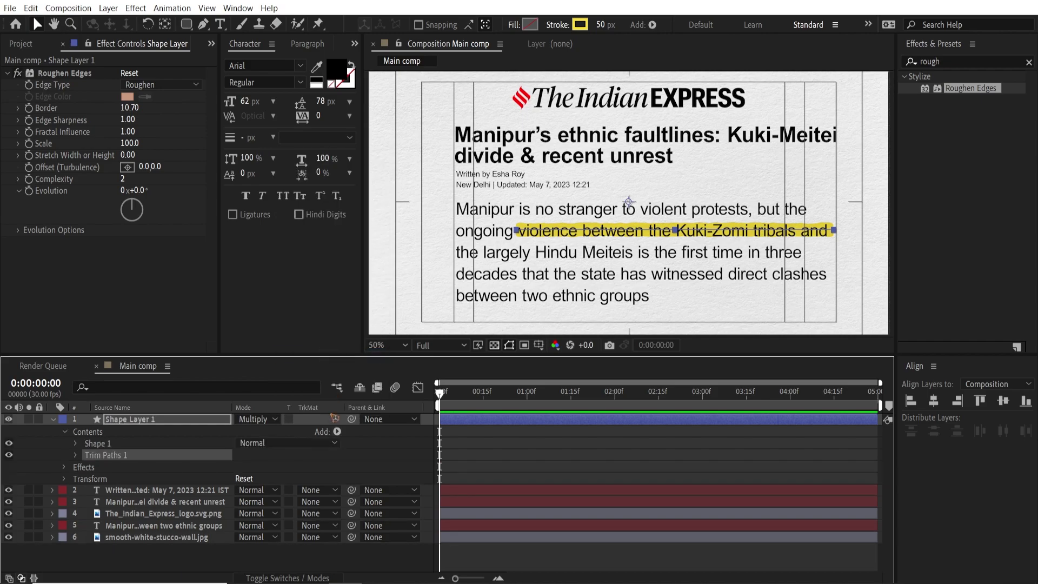
click(75, 455)
drag(252, 480, 167, 481)
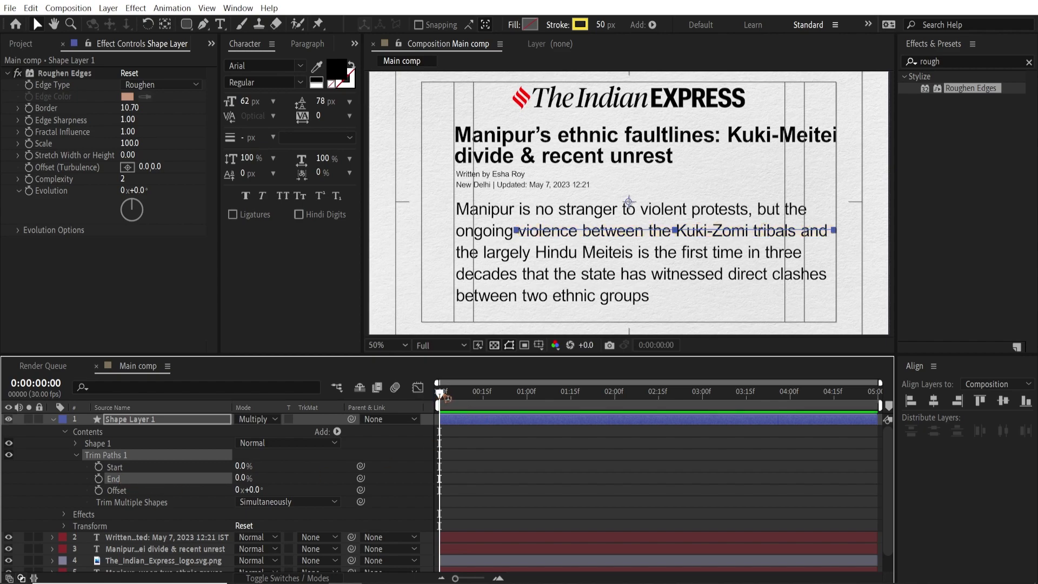
Step: Keyframe the Trim Paths End at 0% on 0:00:00:15 and at 100% on 0:00:01:09
drag(444, 400, 484, 400)
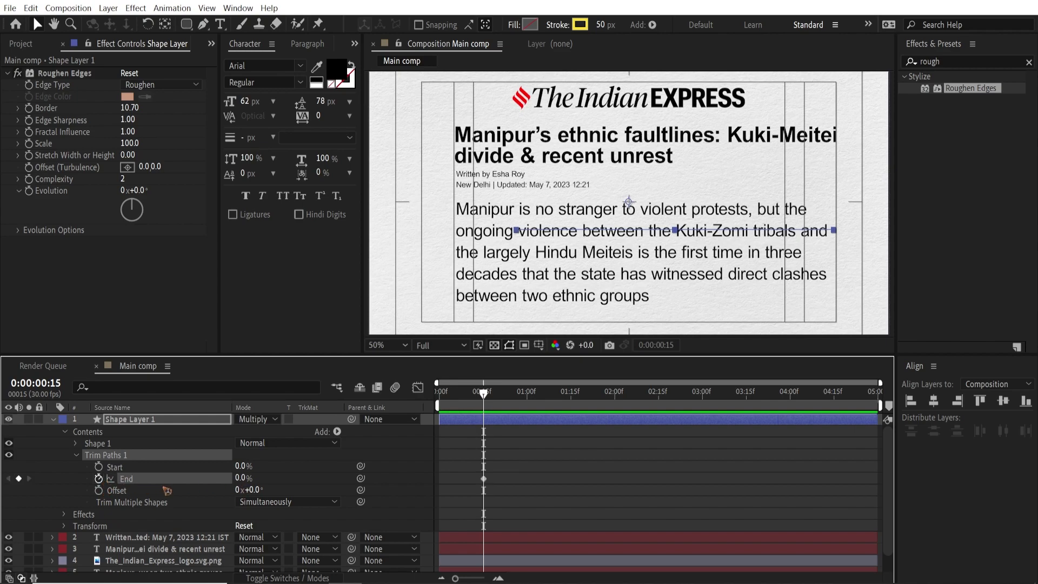
drag(485, 393, 553, 393)
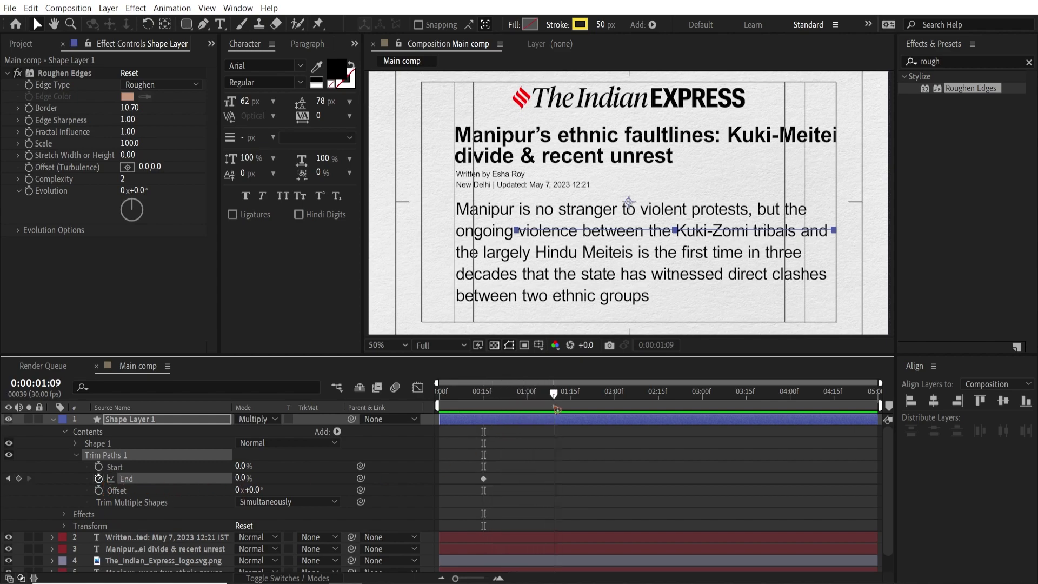
click(240, 479)
text(100)
key(Return)
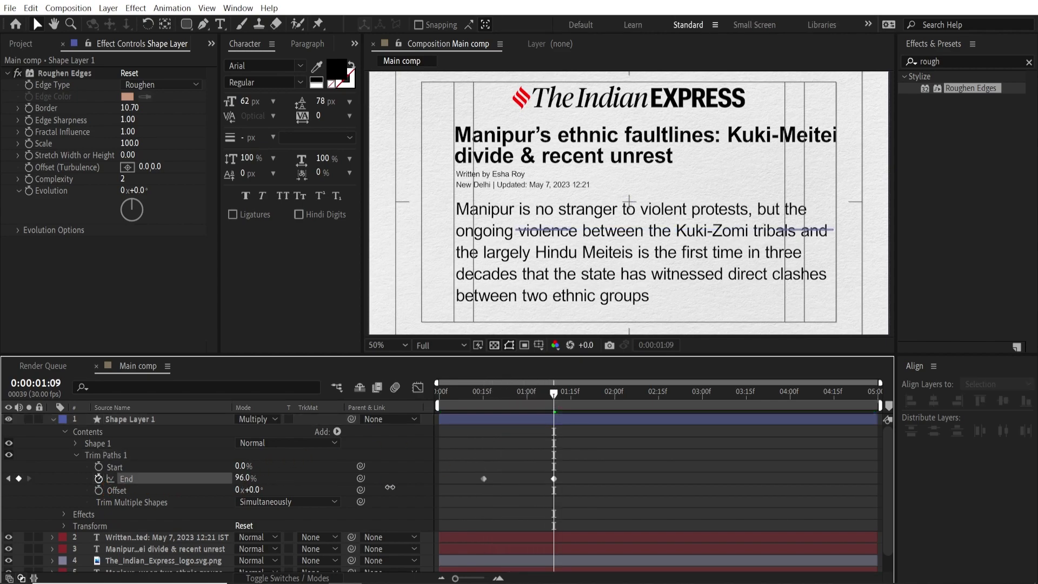
Step: Apply easing to both Trim Paths End keyframes and preview the highlight animation from the start
drag(616, 463, 455, 502)
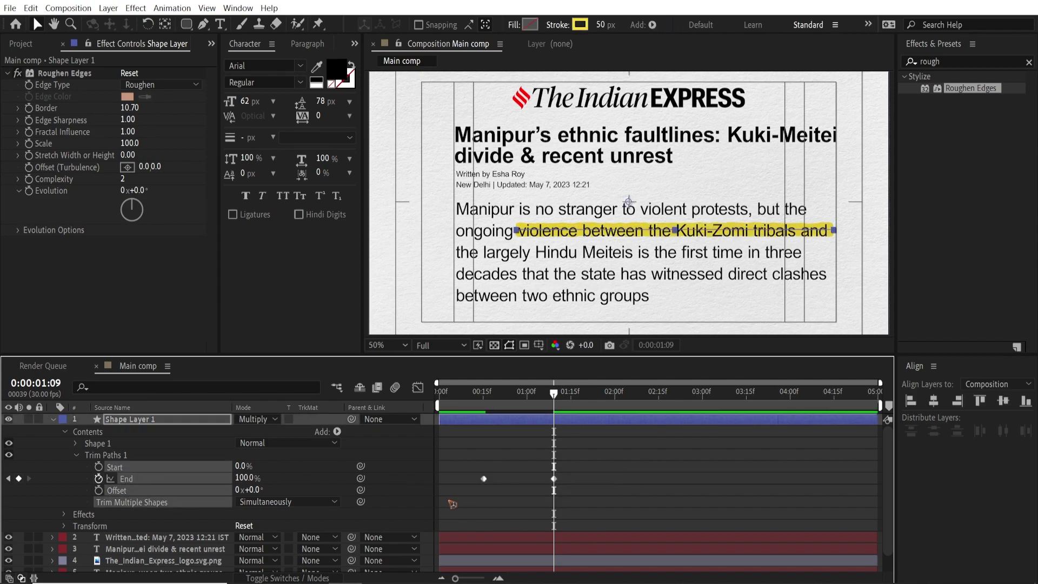
drag(528, 395, 338, 435)
key(space)
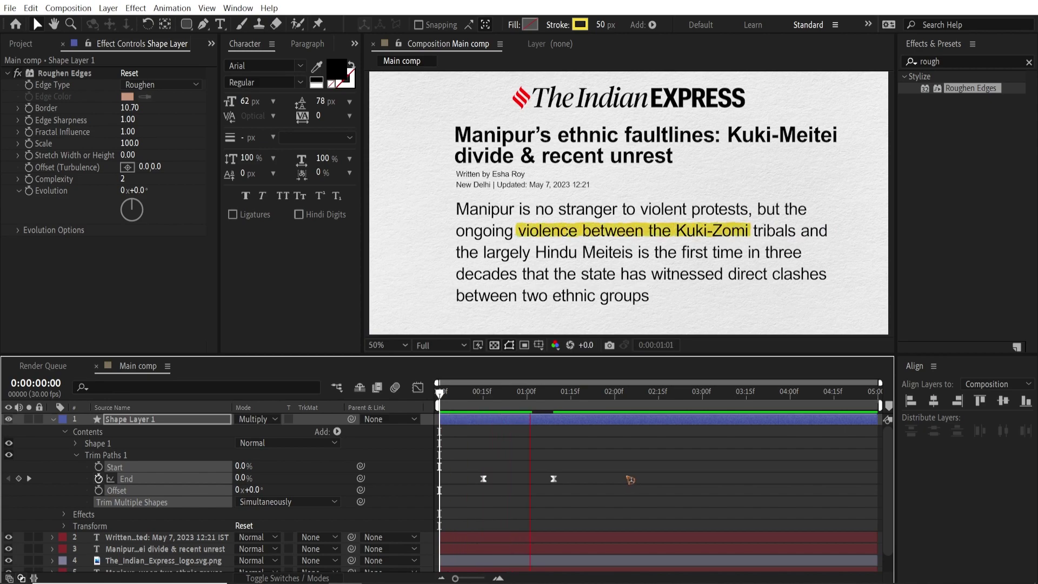
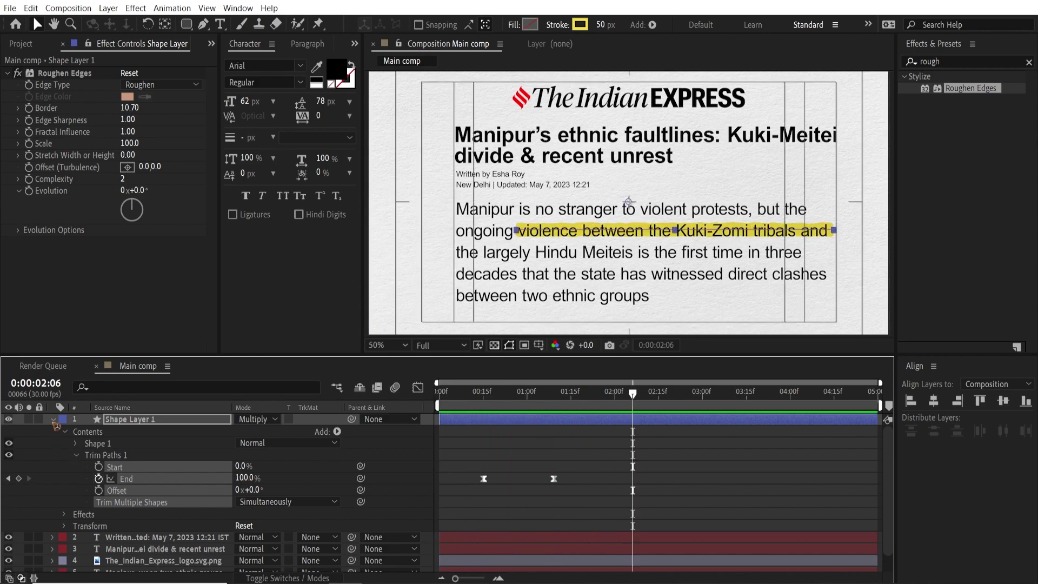
Step: Duplicate the highlight layer and move the copy onto the third body line, beginning at "the largely"
key(ctrl+d)
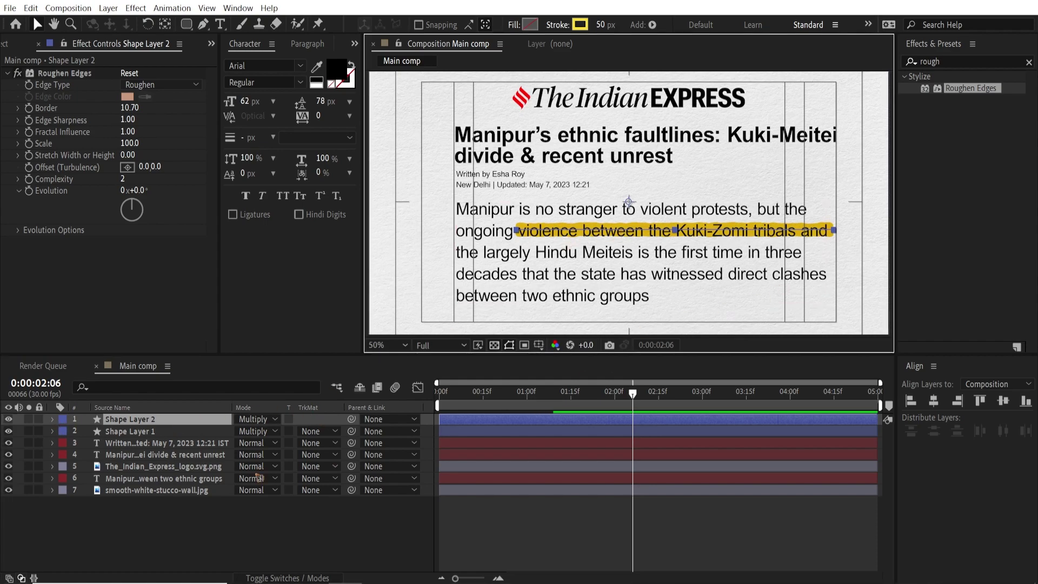
key(shift+Down)
key(shift+Down)
key(shift+Down)
key(shift+Down)
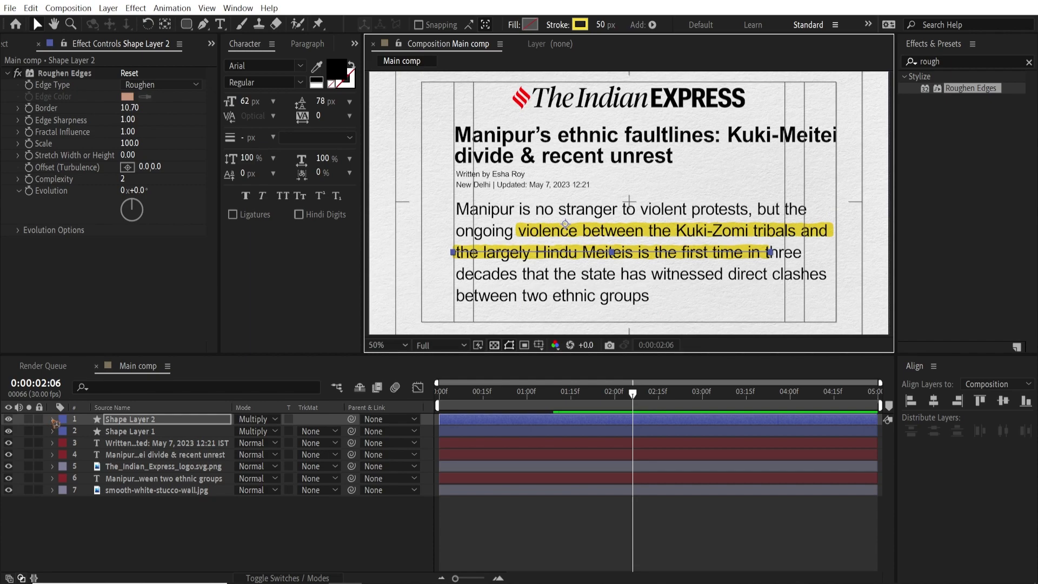
Step: Shorten the duplicated highlight's path so it ends right after "Meiteis", then deselect it and collapse the layer's properties
click(53, 419)
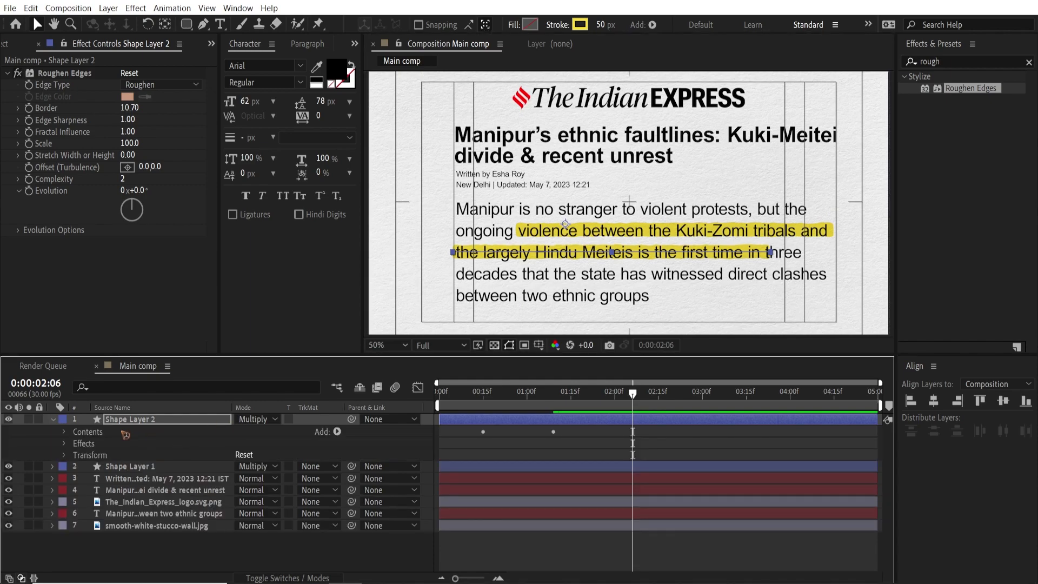
click(63, 432)
click(107, 444)
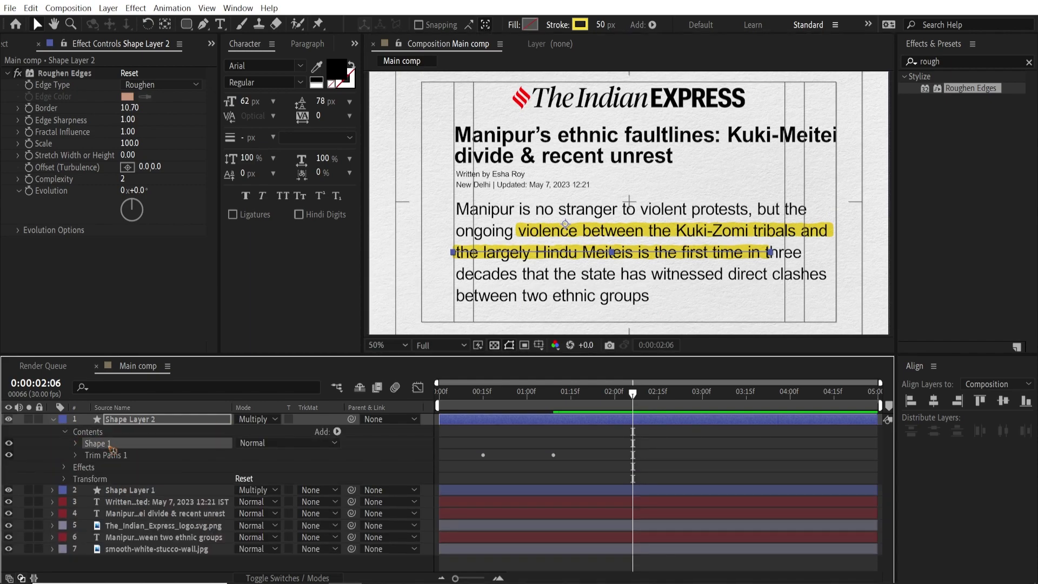
click(76, 443)
click(119, 456)
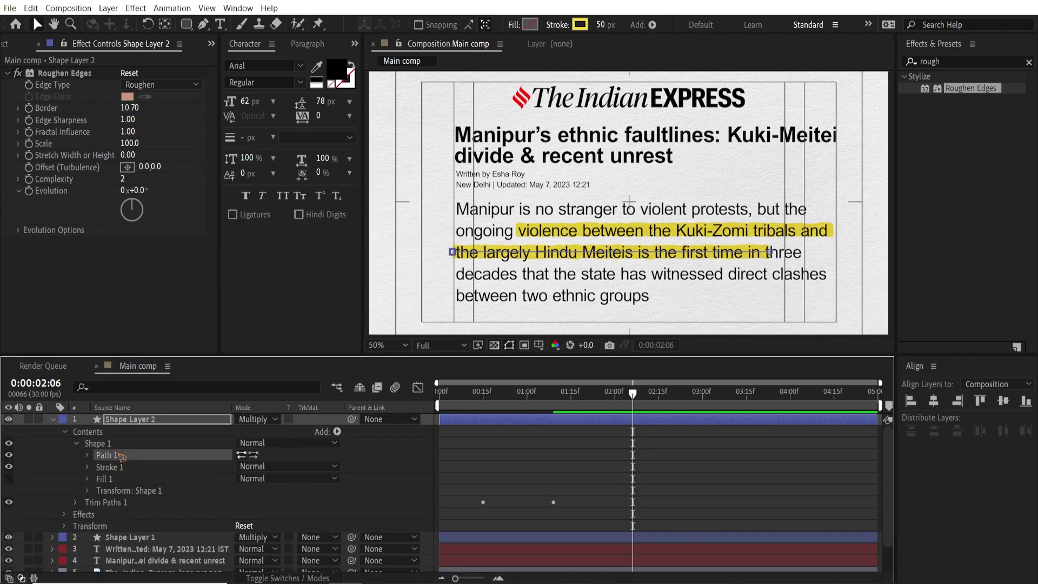
click(765, 260)
drag(770, 254, 634, 253)
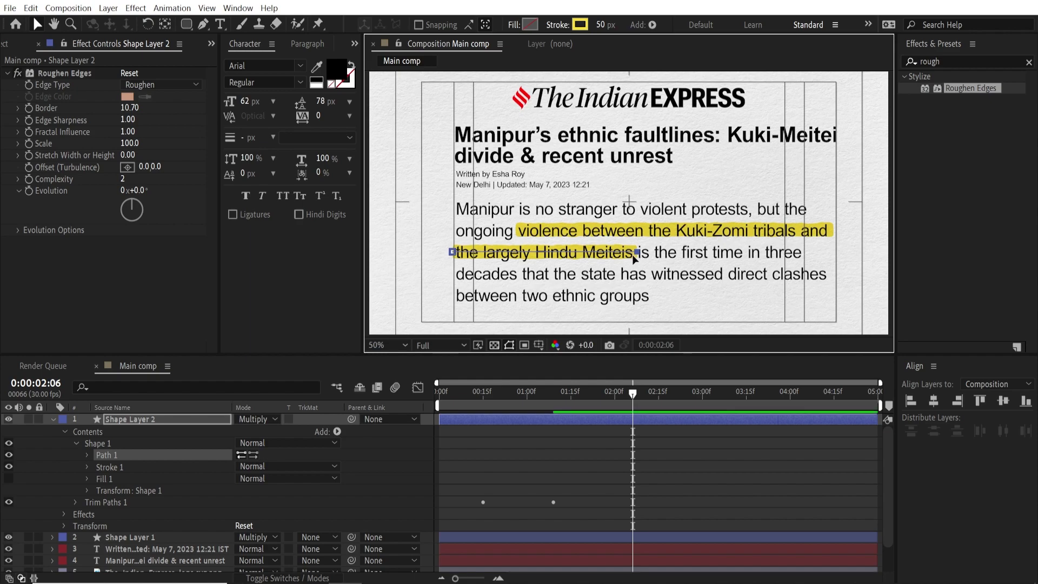
click(533, 452)
key(u)
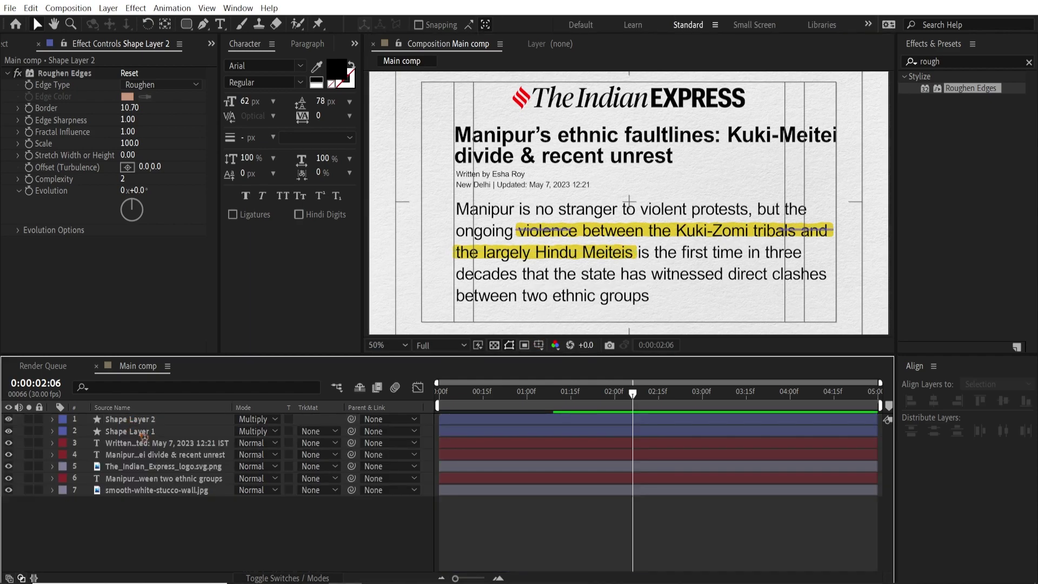
Step: Reveal the keyframes of both highlight layers and delay Shape Layer 2 by about 8 frames so its stroke trails the first
click(142, 432)
shift+click(151, 420)
key(u)
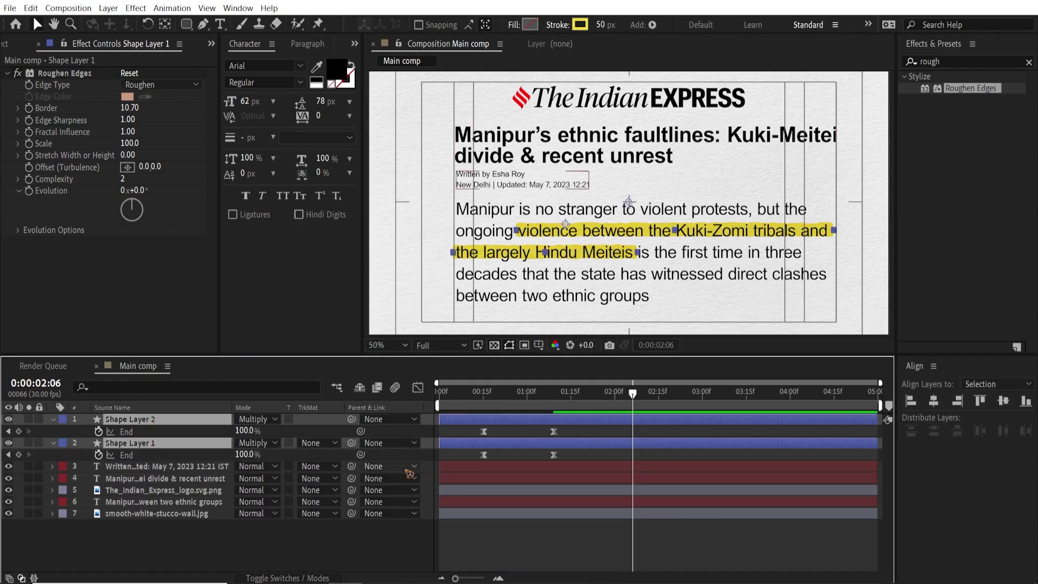
click(590, 435)
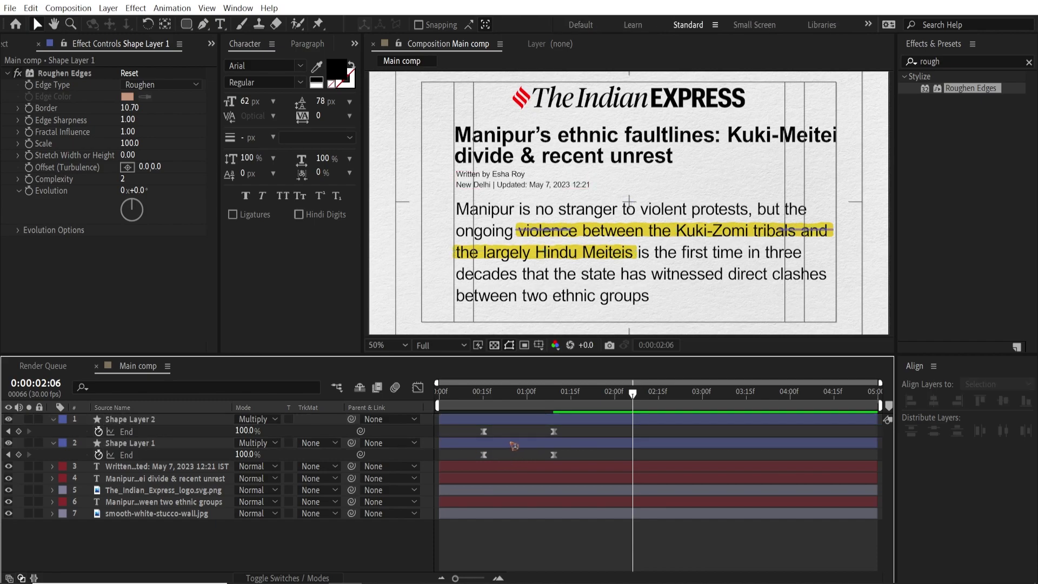
drag(494, 422, 515, 424)
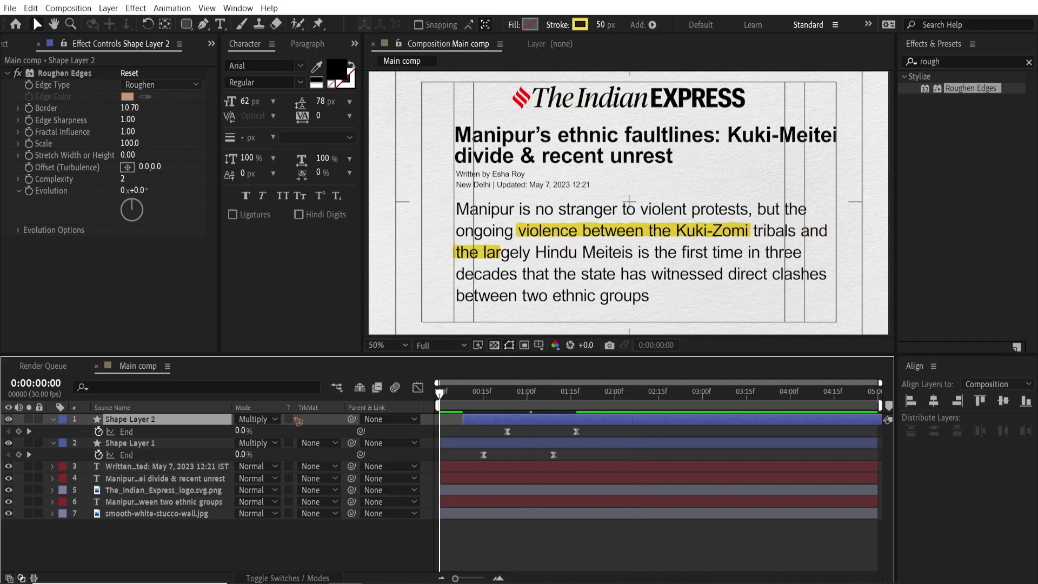
Step: Preview the staggered highlights from the start, collapse both shape layers' properties and deselect everything
key(Home)
key(space)
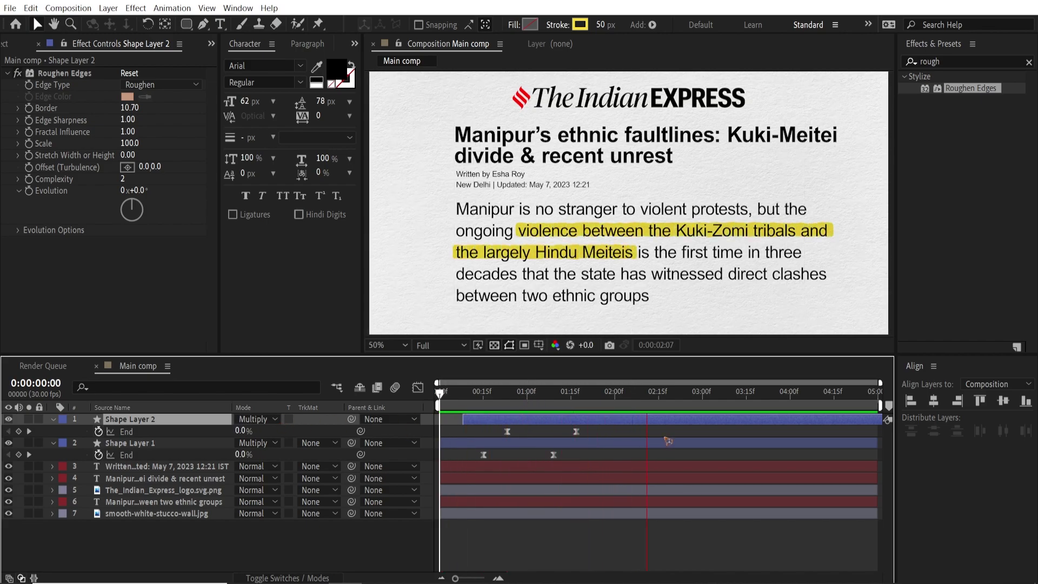
key(space)
click(53, 419)
click(53, 430)
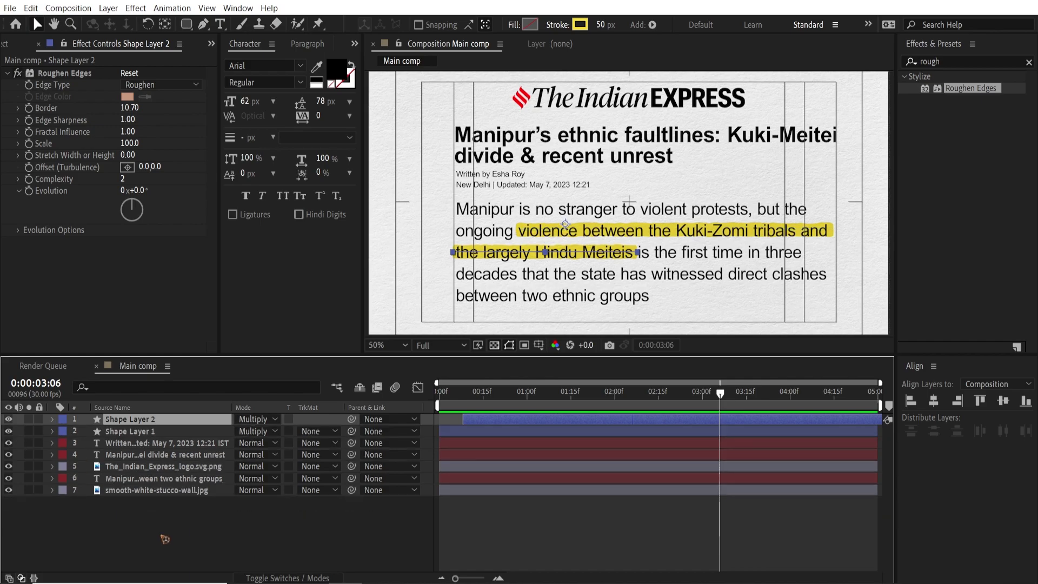
click(161, 539)
drag(253, 354, 252, 359)
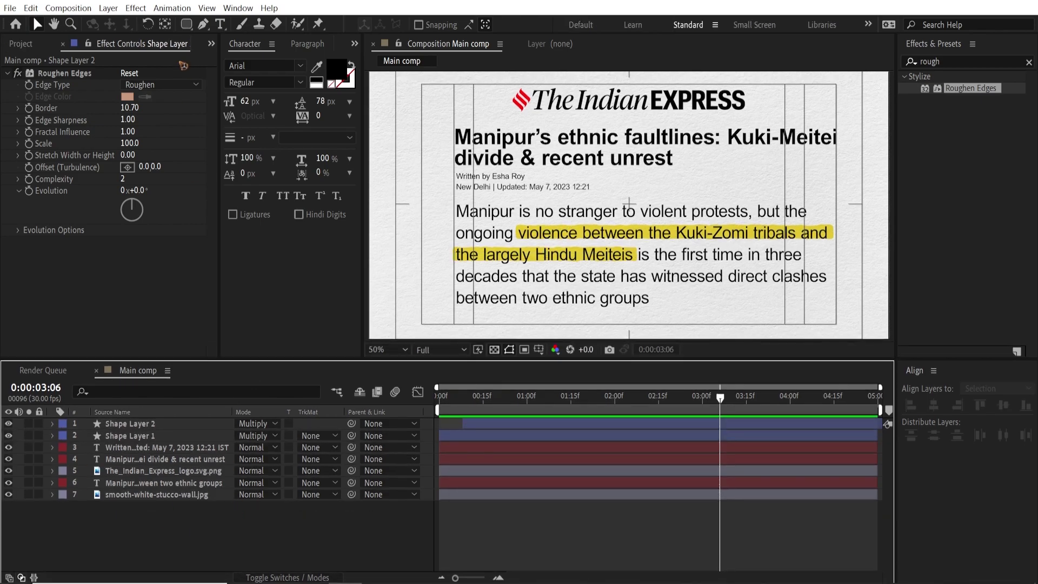
Step: Create a new dark gray solid layer at the full 1920 x 1080 px composition size
click(108, 8)
mouse_move(133, 19)
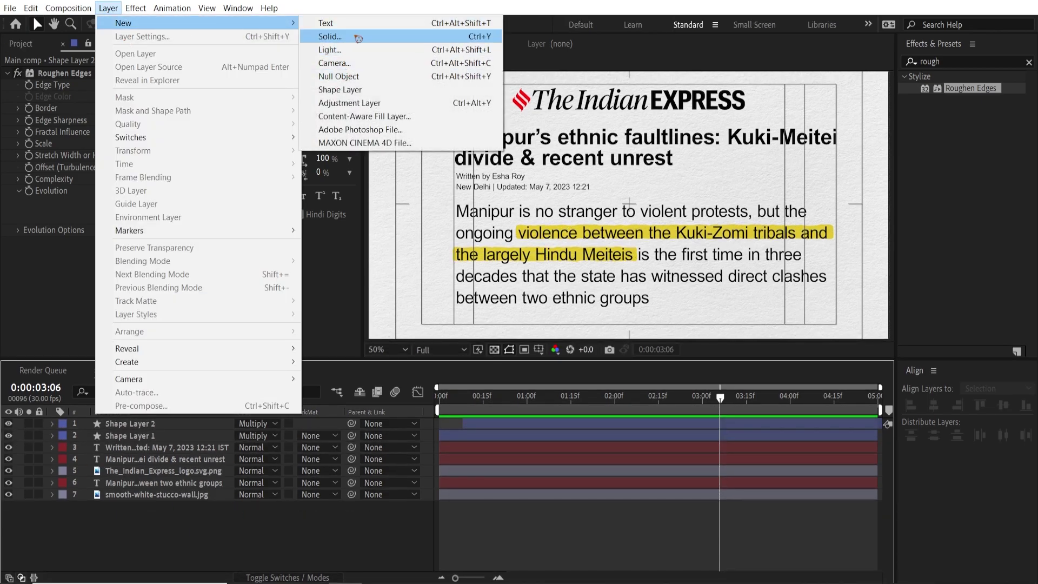
click(337, 37)
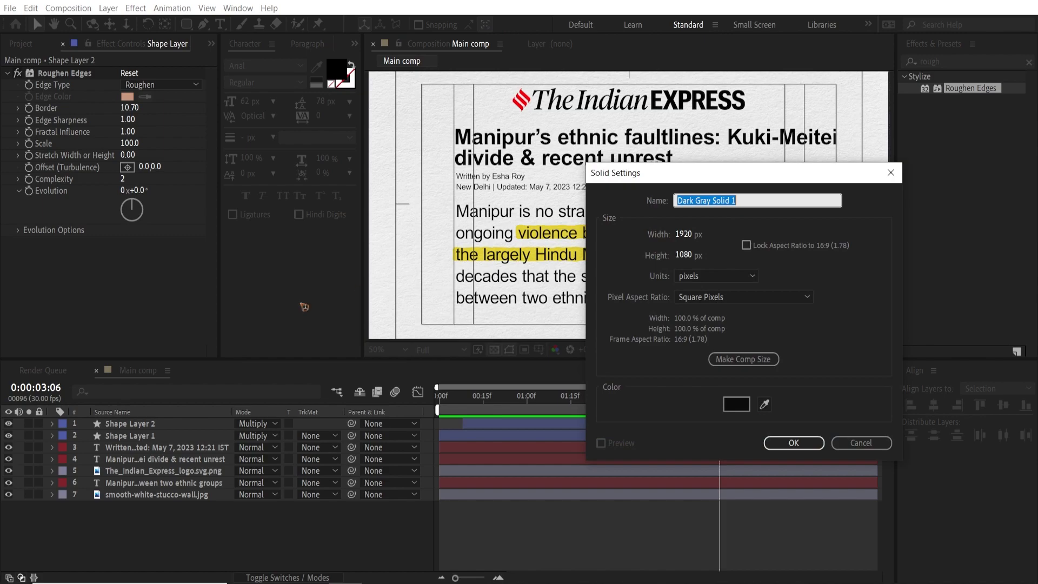
click(798, 445)
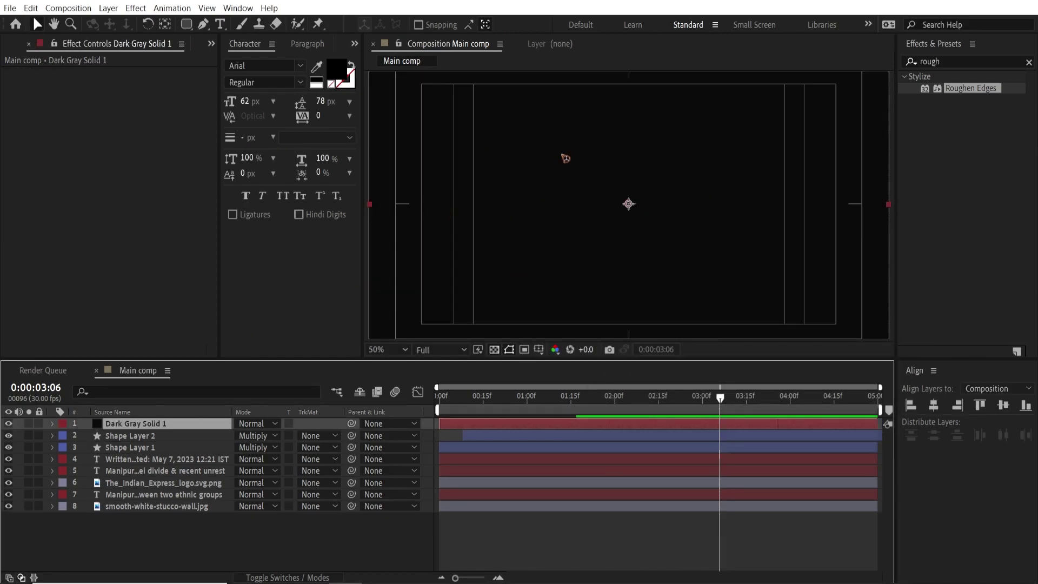
Step: Draw a rounded-rectangle mask around the article area on the dark gray solid and set the mask mode to Subtract
click(187, 23)
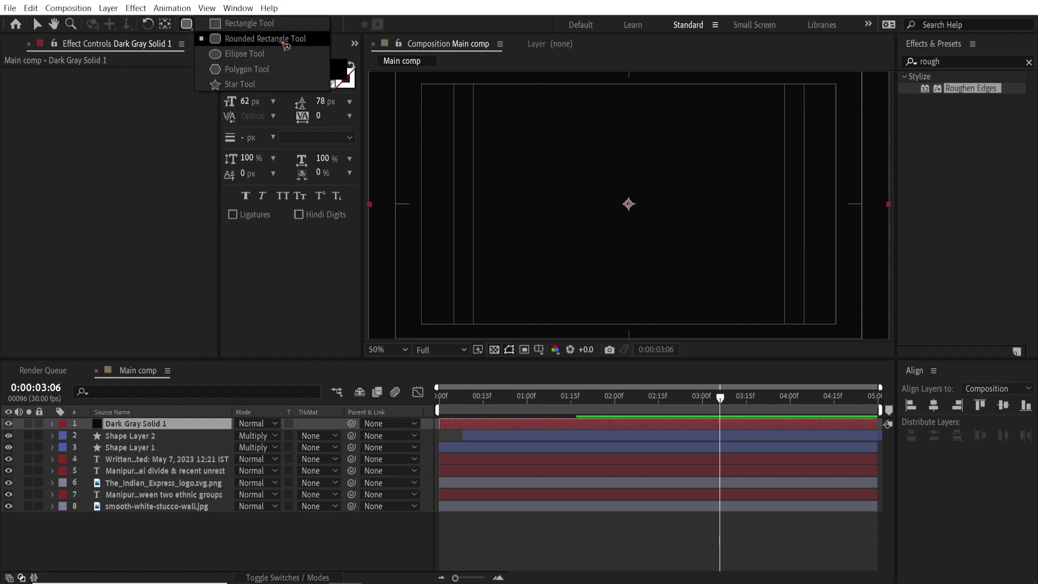
click(282, 42)
mouse_move(479, 87)
mouse_down()
mouse_move(541, 201)
mouse_move(714, 300)
mouse_move(847, 329)
mouse_up()
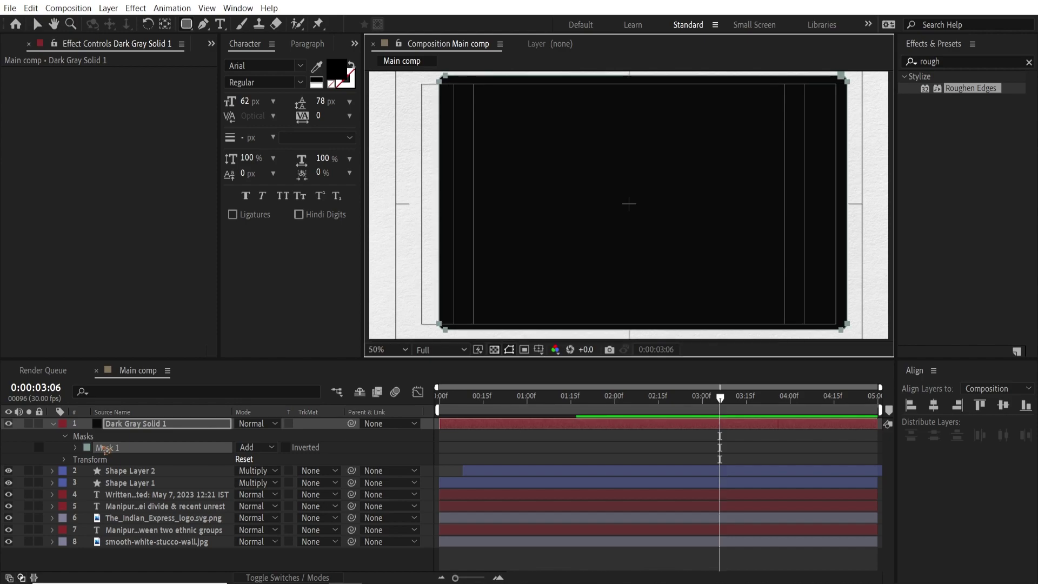
click(255, 447)
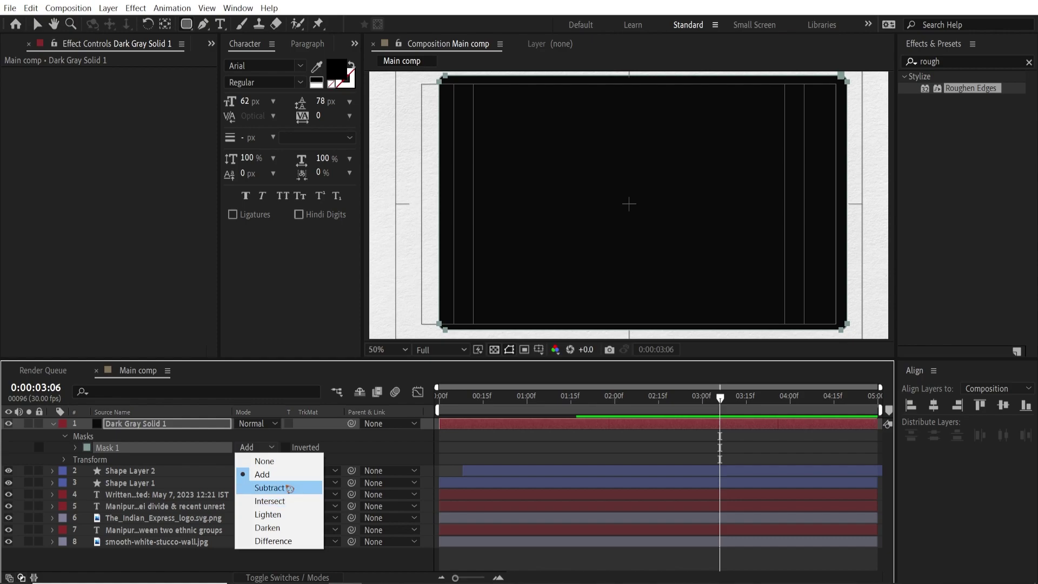
click(285, 487)
Step: Set the solid's Mask Feather to 20 pixels to soften the black border, then deselect the layer
key(f)
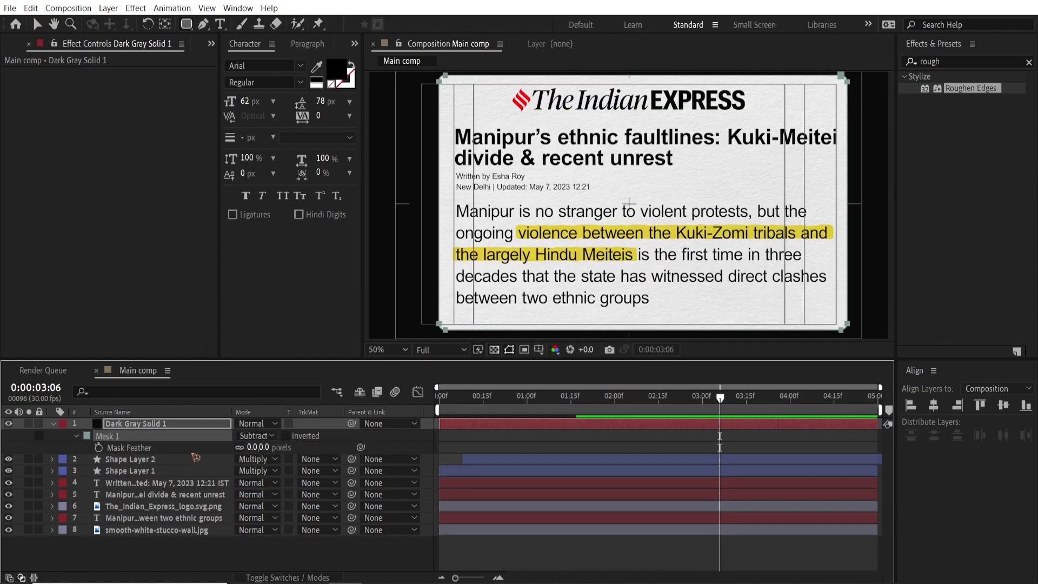
click(251, 449)
text(2)
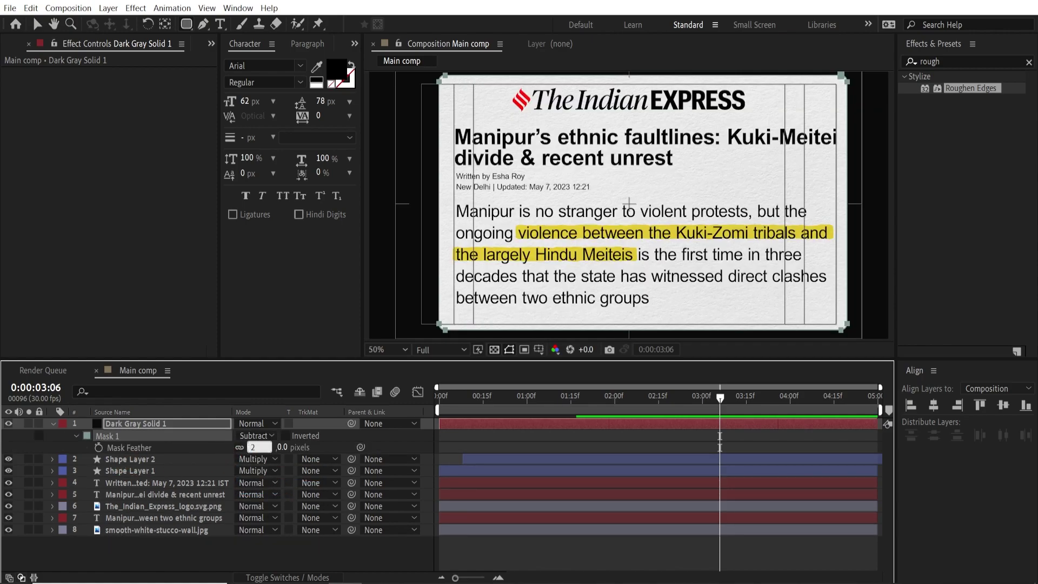
text(0)
key(Return)
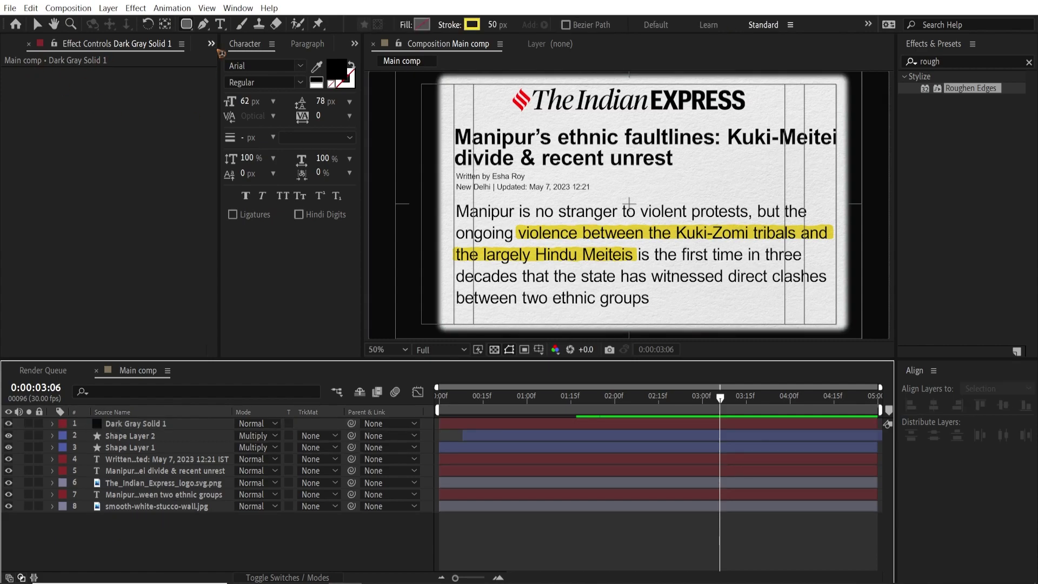
Step: Add the White Dust overlay - Old film.mp4 footage to the composition directly below the dark gray solid
click(211, 44)
click(229, 60)
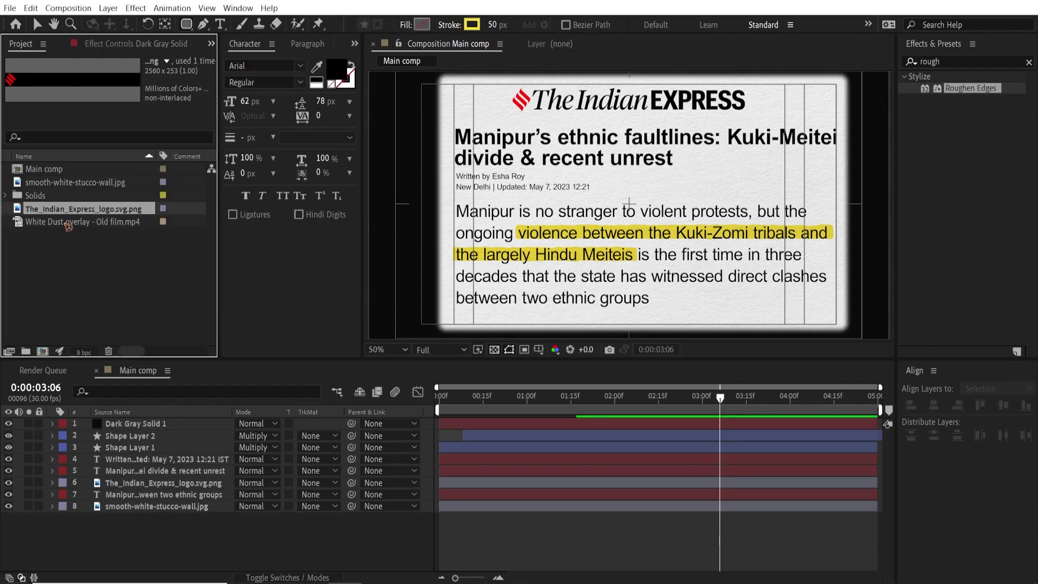
click(99, 223)
drag(89, 225, 190, 427)
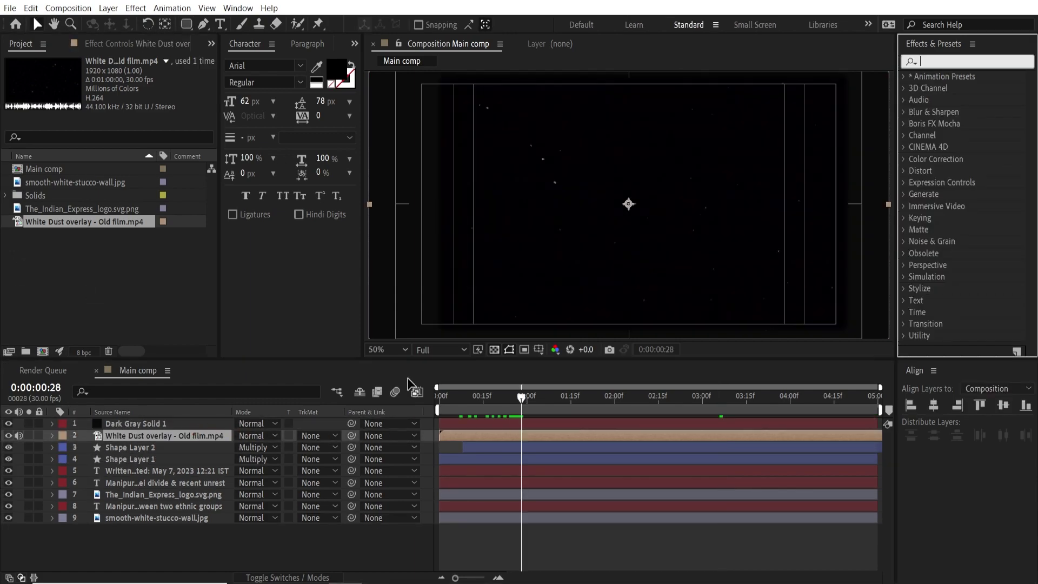
click(184, 447)
click(187, 435)
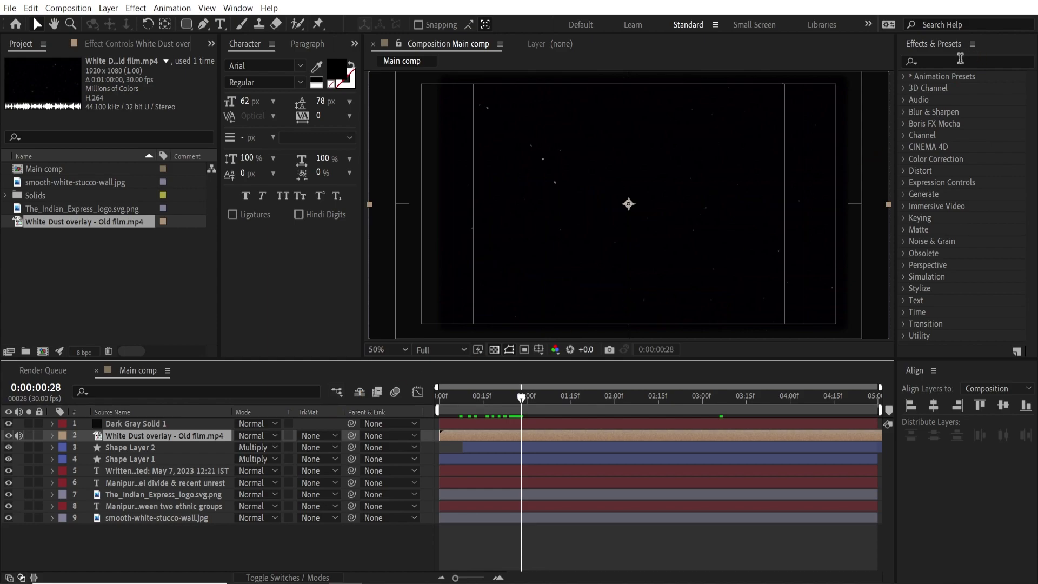
Step: Apply the Invert effect to the dust overlay, set its blending mode to Multiply, and preview the dust over the article
click(960, 59)
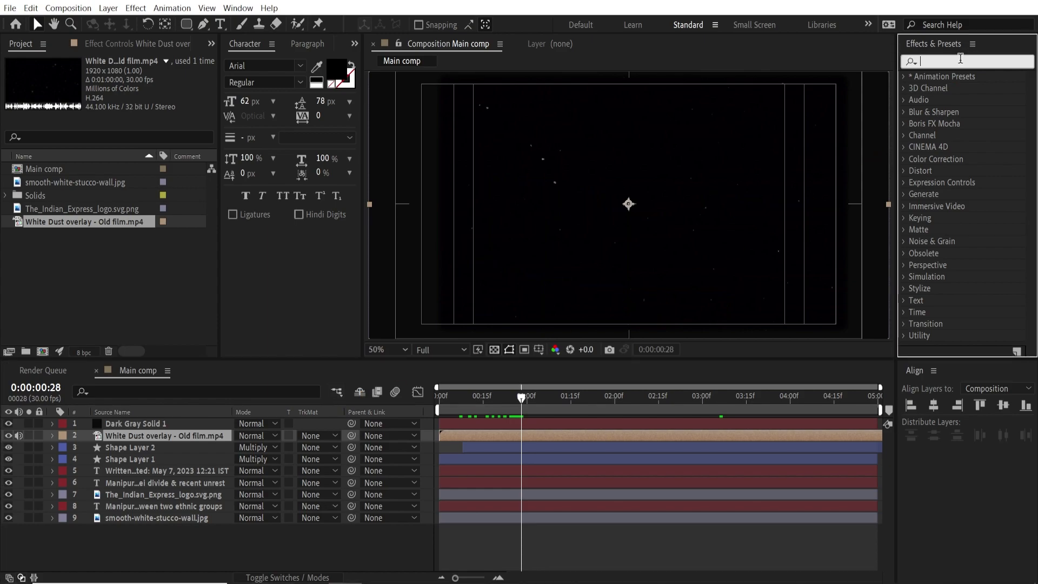
text(invert)
drag(955, 123, 157, 436)
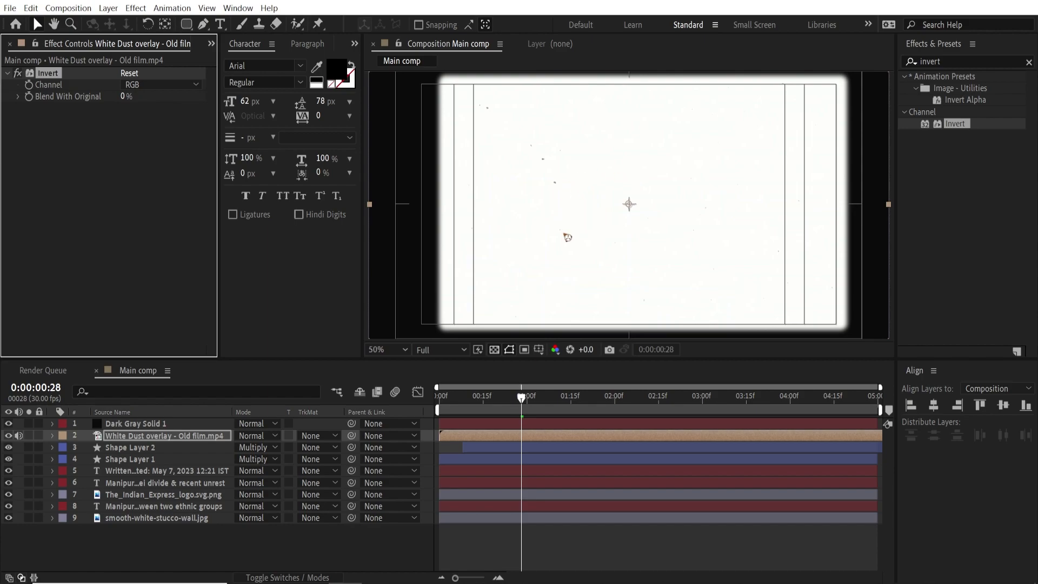
click(265, 436)
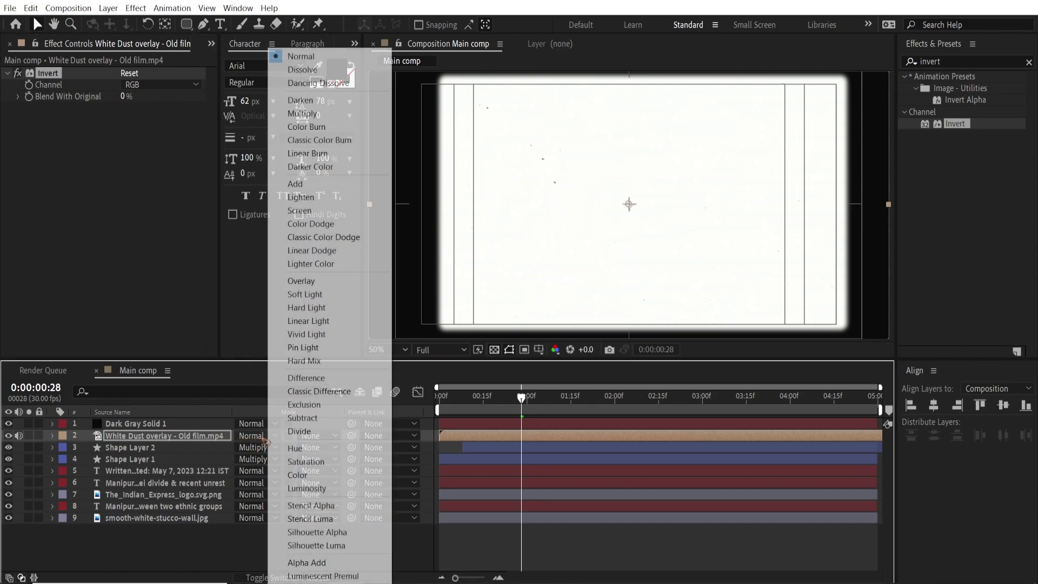
click(304, 114)
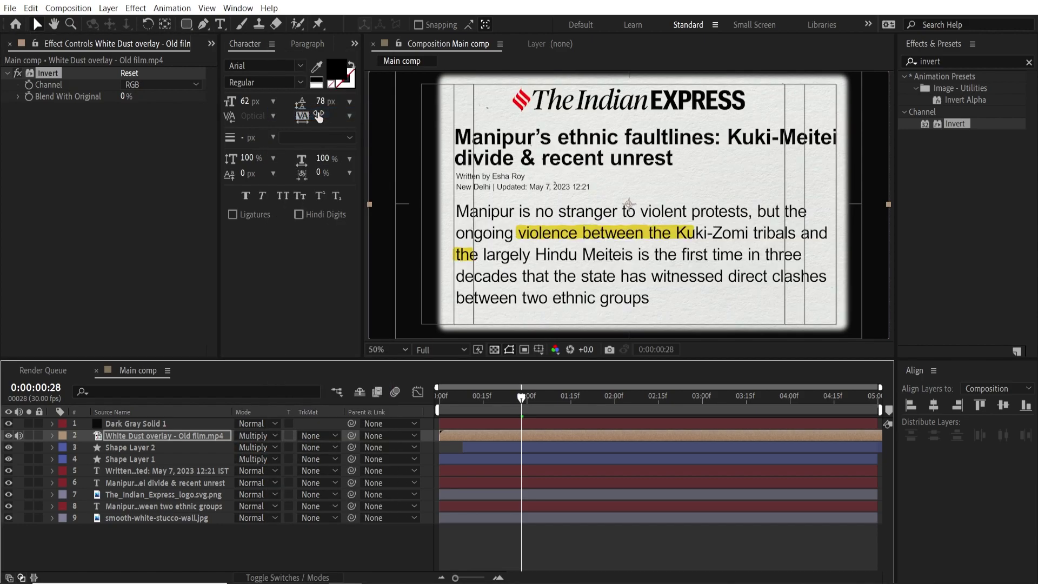
key(space)
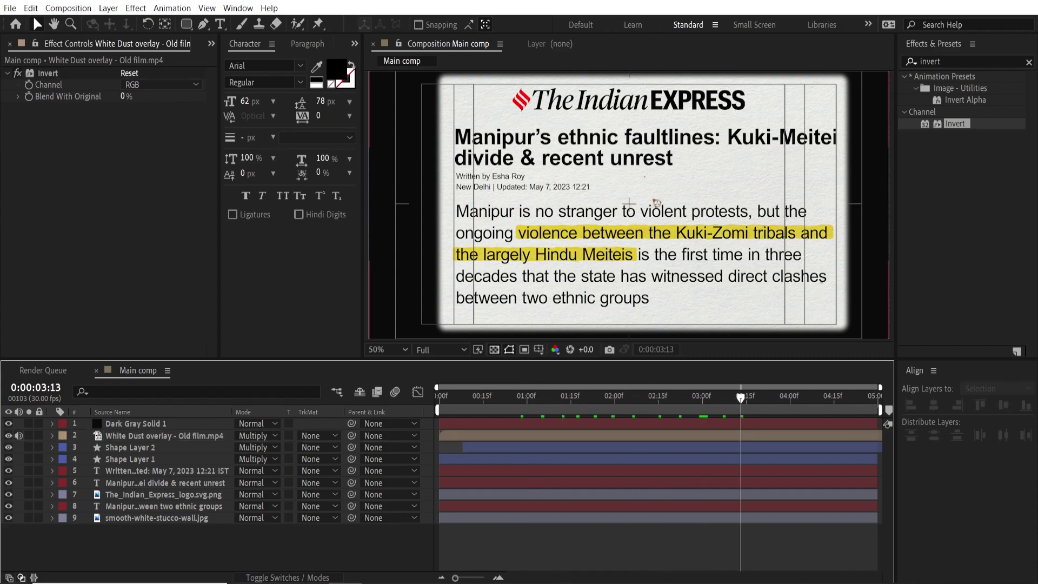
drag(475, 405, 627, 417)
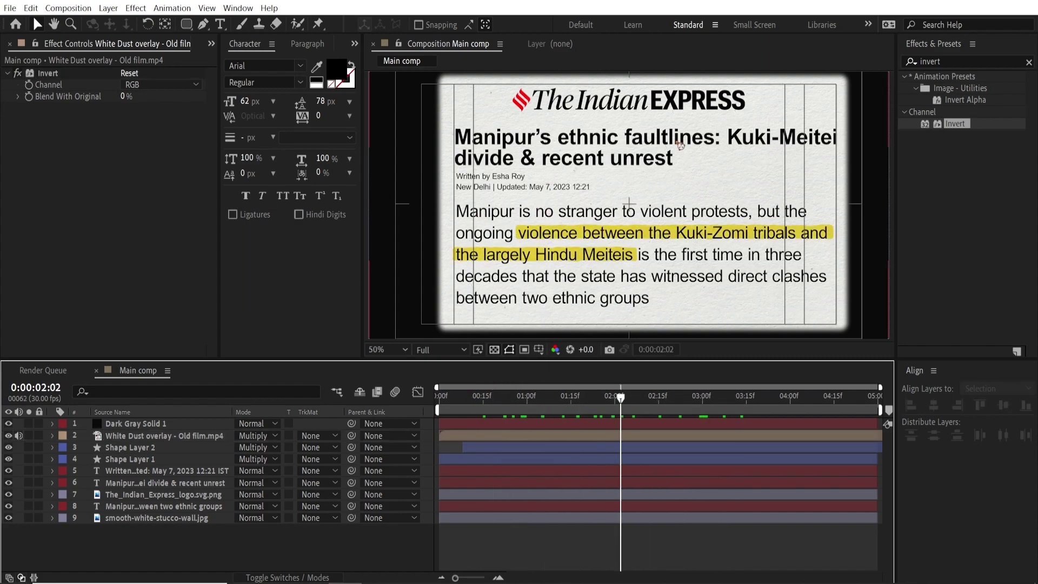
Step: Add a new null object to the composition
click(108, 8)
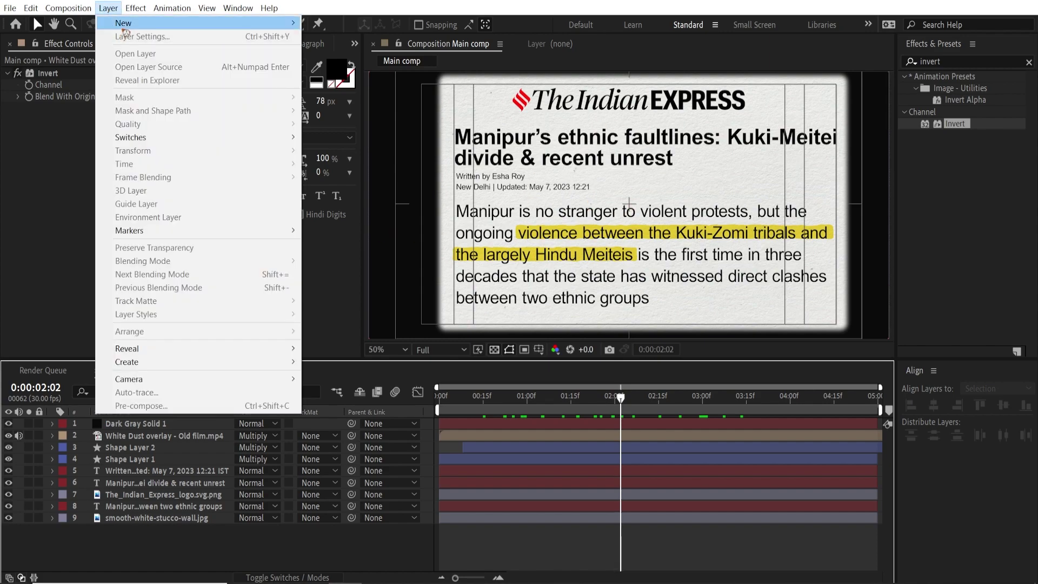
mouse_move(125, 26)
click(339, 77)
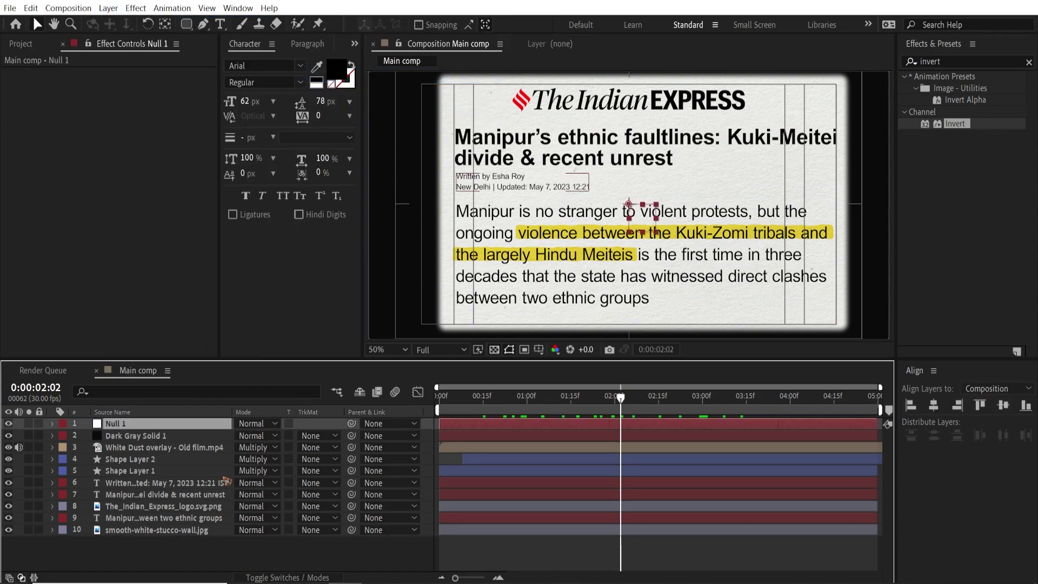
Step: Add the expression wiggle(2,5) to the null's Position, preview the motion and collapse the null's properties
key(p)
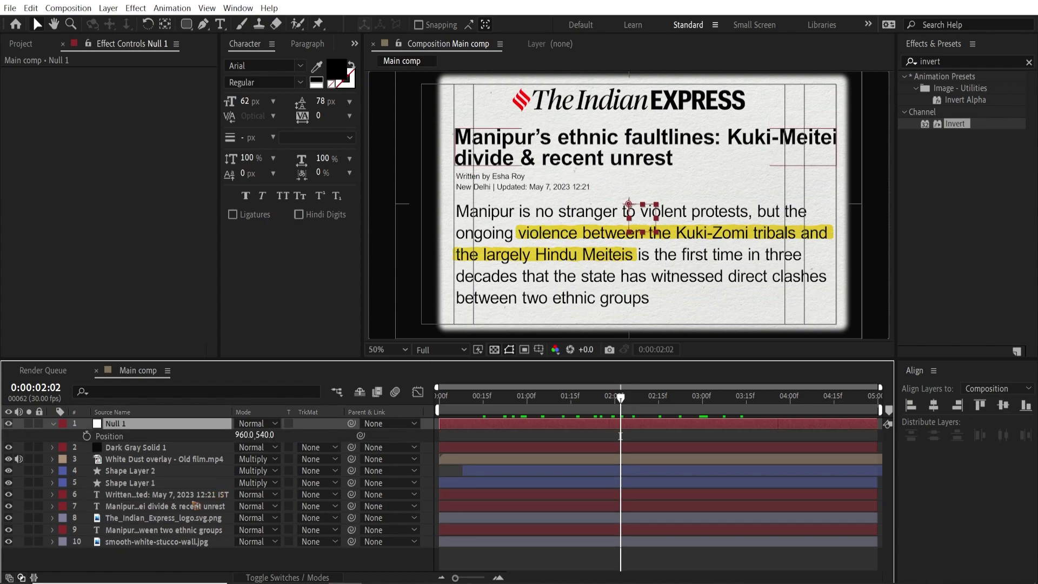
alt+click(87, 435)
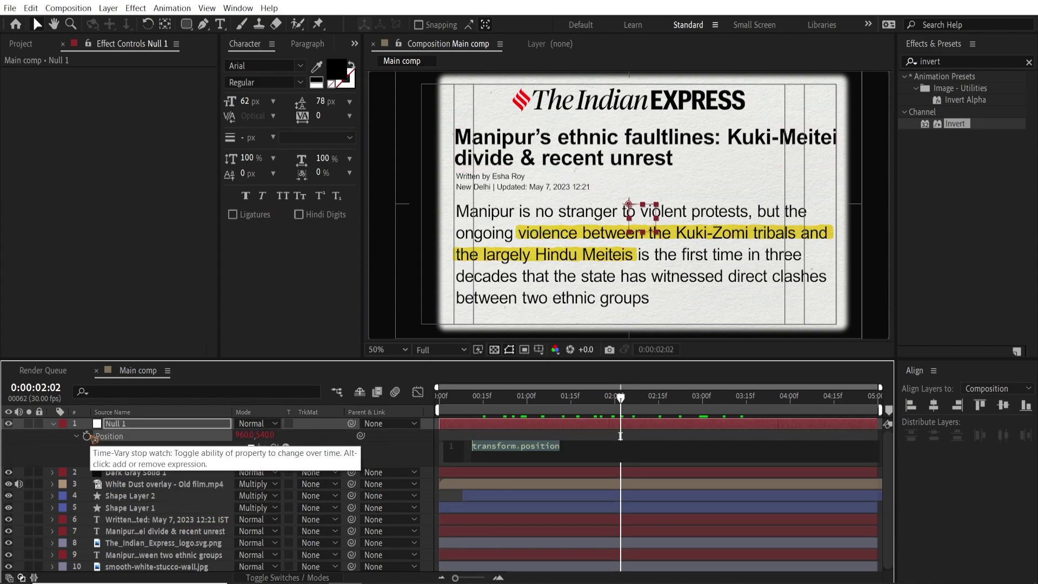
text(wiggle)
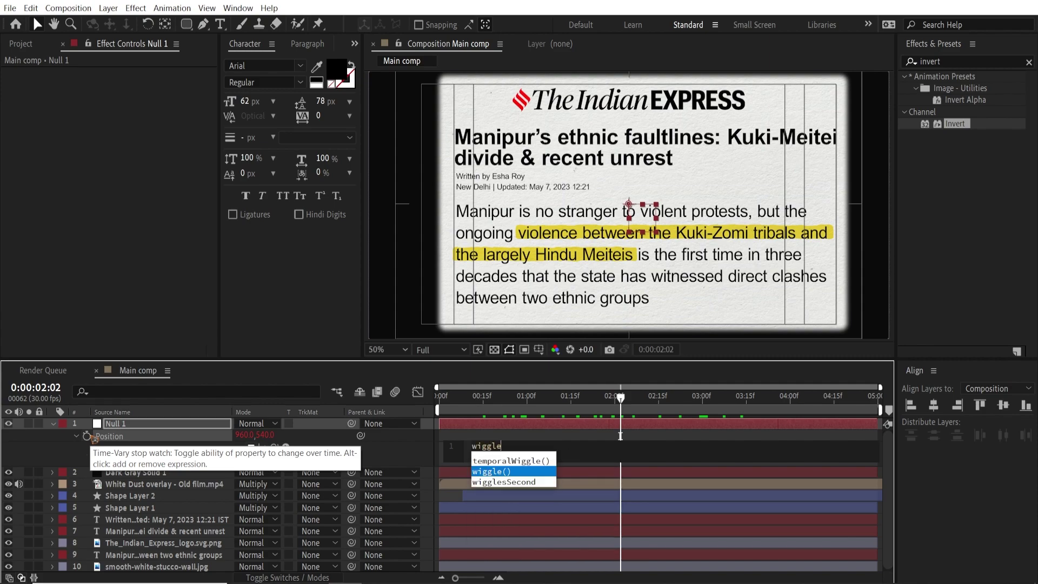
text((2,5)
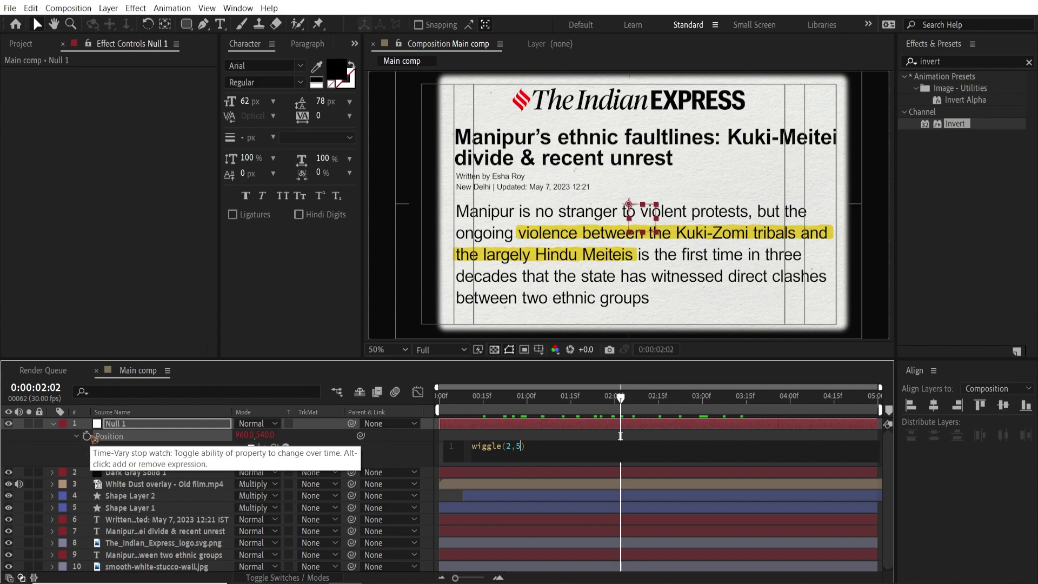
click(494, 398)
key(space)
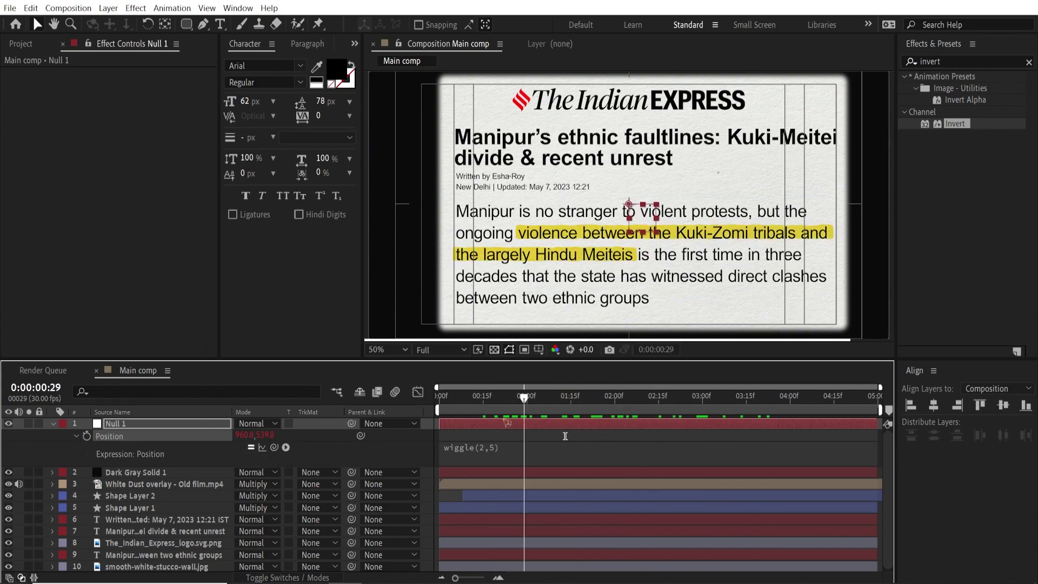
click(52, 424)
Step: Parent all layers from Shape Layer 2 down to the stucco-wall background to Null 1, then preview from the start
click(129, 530)
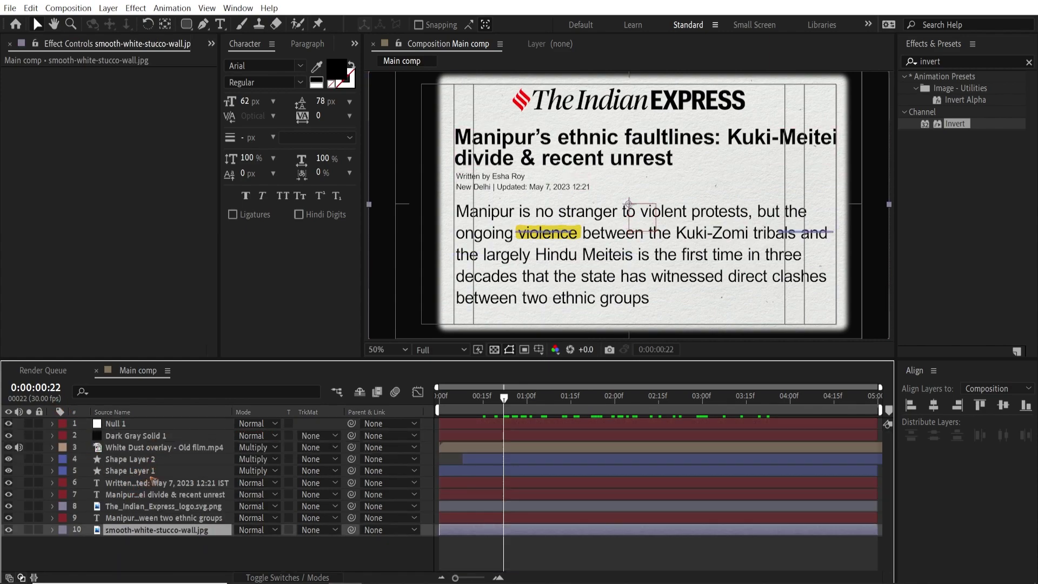
shift+click(146, 464)
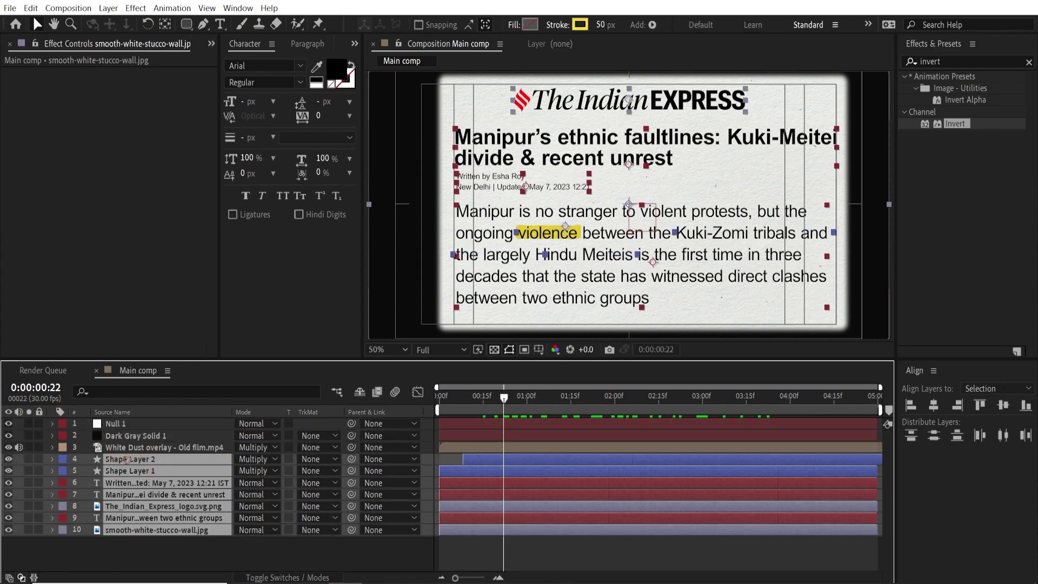
drag(351, 458, 117, 424)
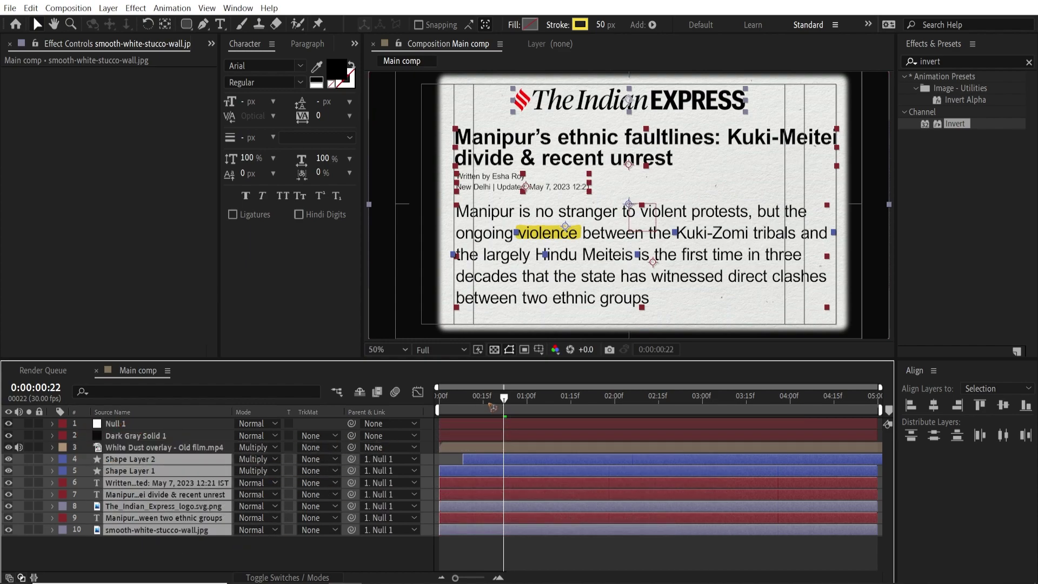
key(Home)
key(space)
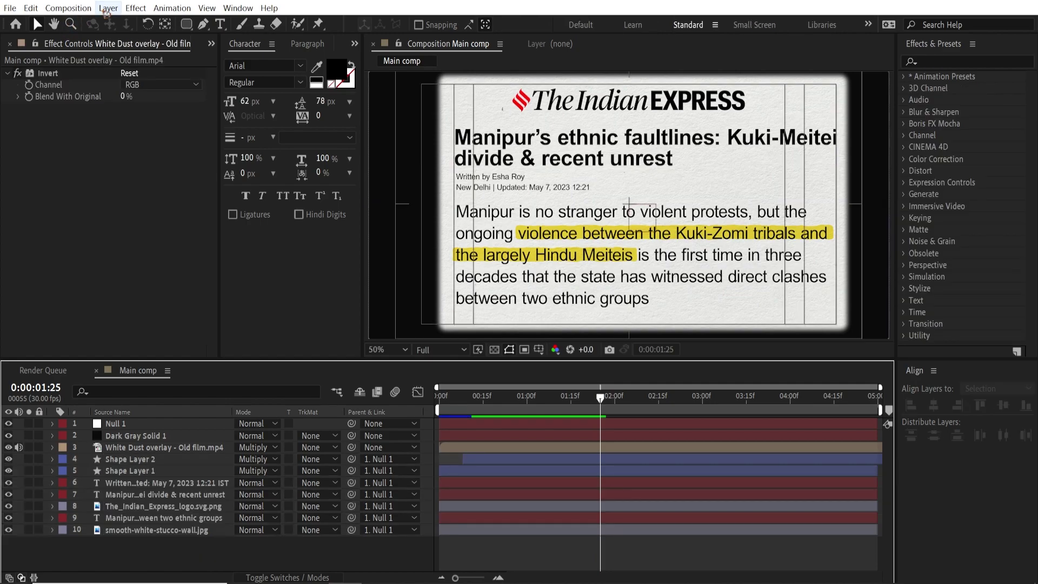
Step: Add a new adjustment layer above all the other layers in the composition
click(108, 8)
mouse_move(121, 24)
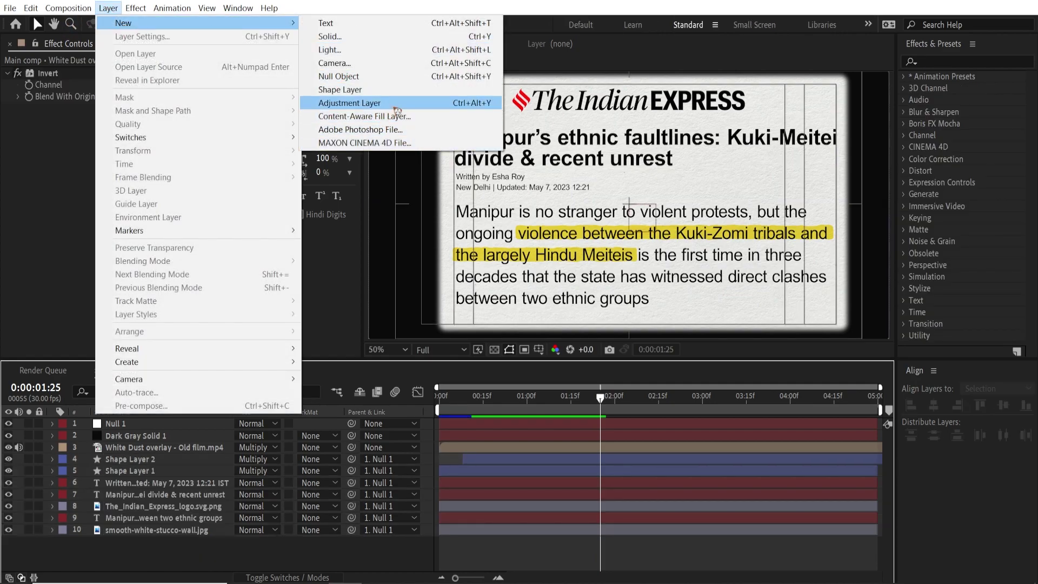
click(346, 100)
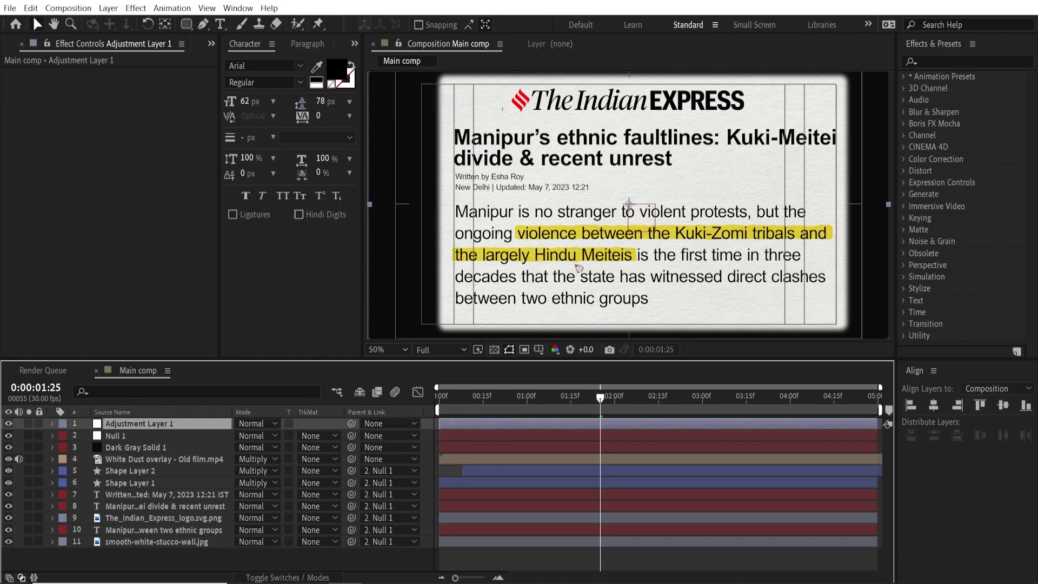
Step: Search the effects and presets for "bad" and apply the Bad TV 2 - old preset to the adjustment layer
click(963, 58)
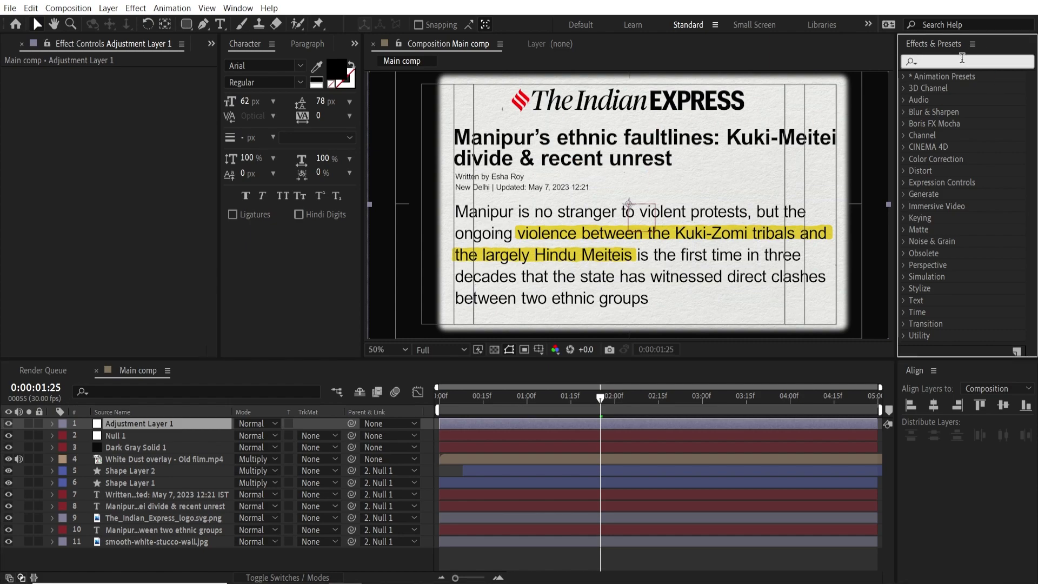
text(bad)
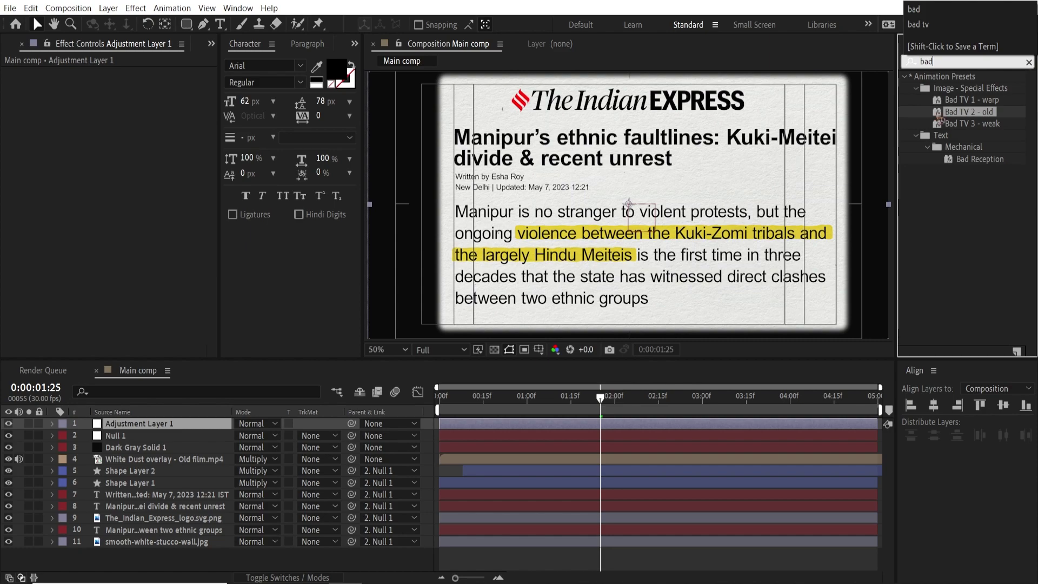
click(965, 126)
drag(962, 116, 144, 426)
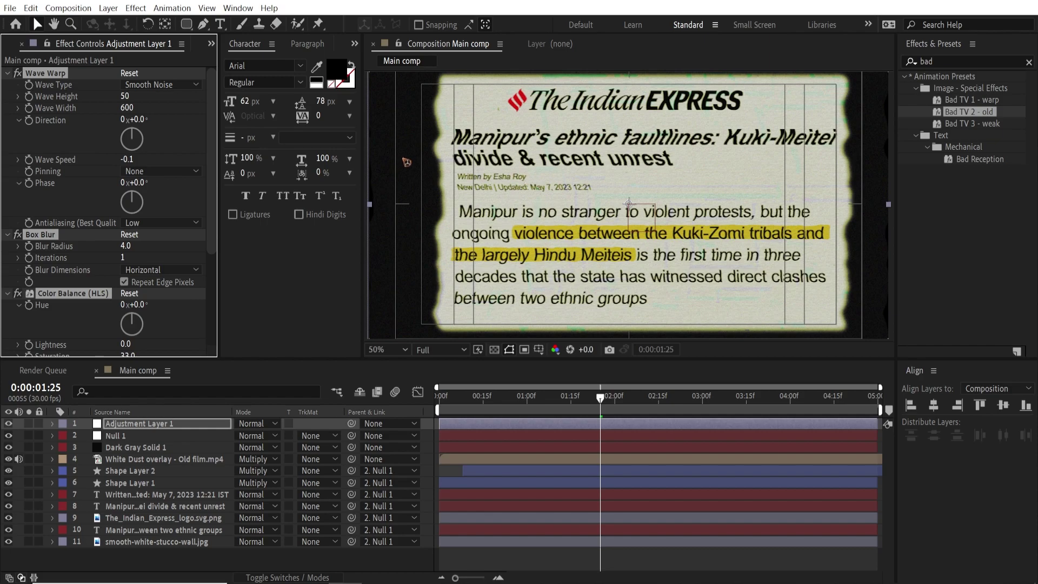
Step: Set the adjustment layer's Wave Warp wave height to 0
click(180, 125)
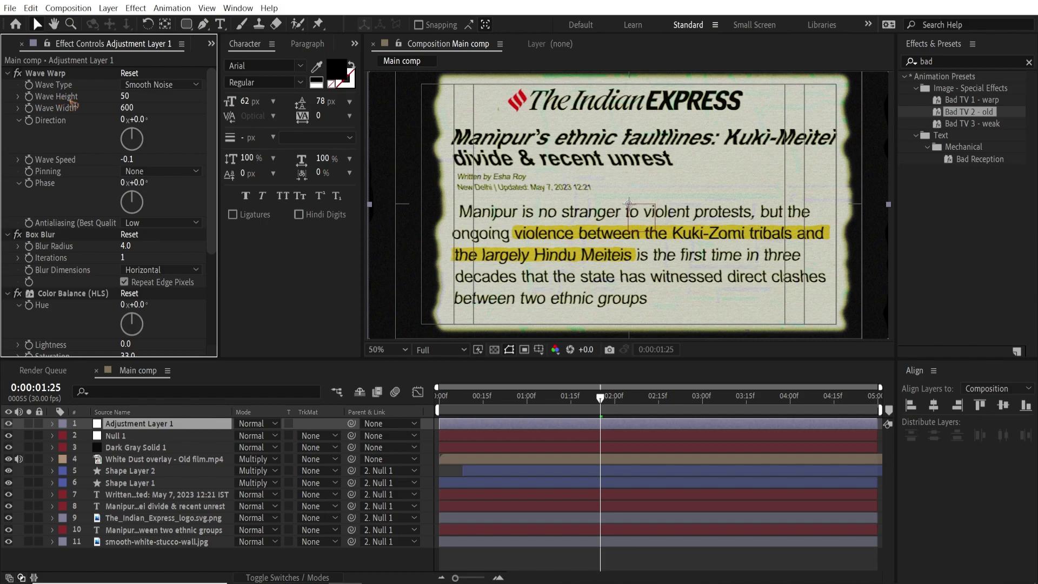
click(128, 95)
text(0)
key(Return)
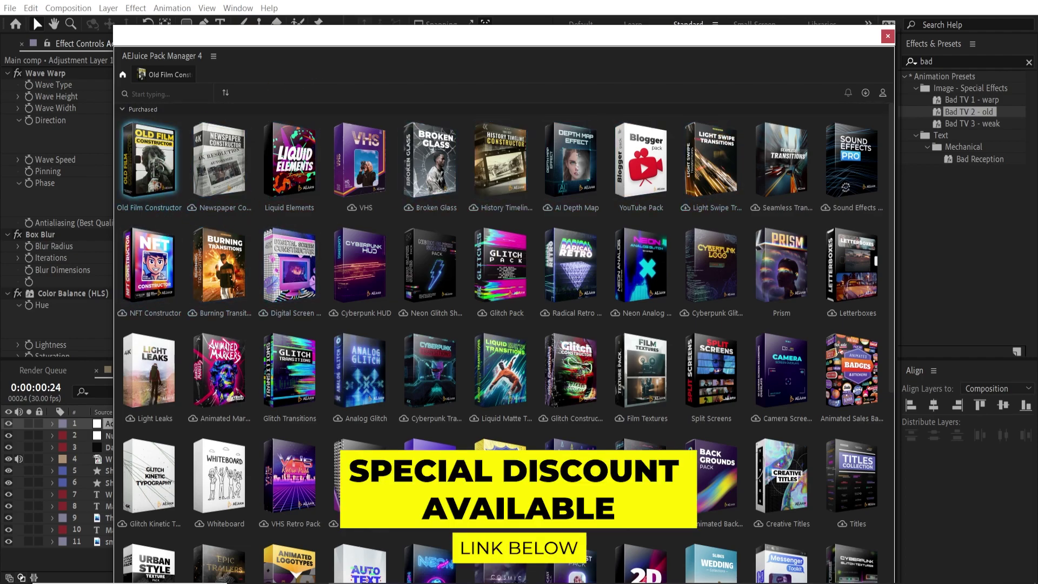
Step: In AEJuice Pack Manager, examine the Old Film Constructor pack's Film Assets, Film Burns and Film Frames 16x9 categories, and look through the full pack library
click(143, 195)
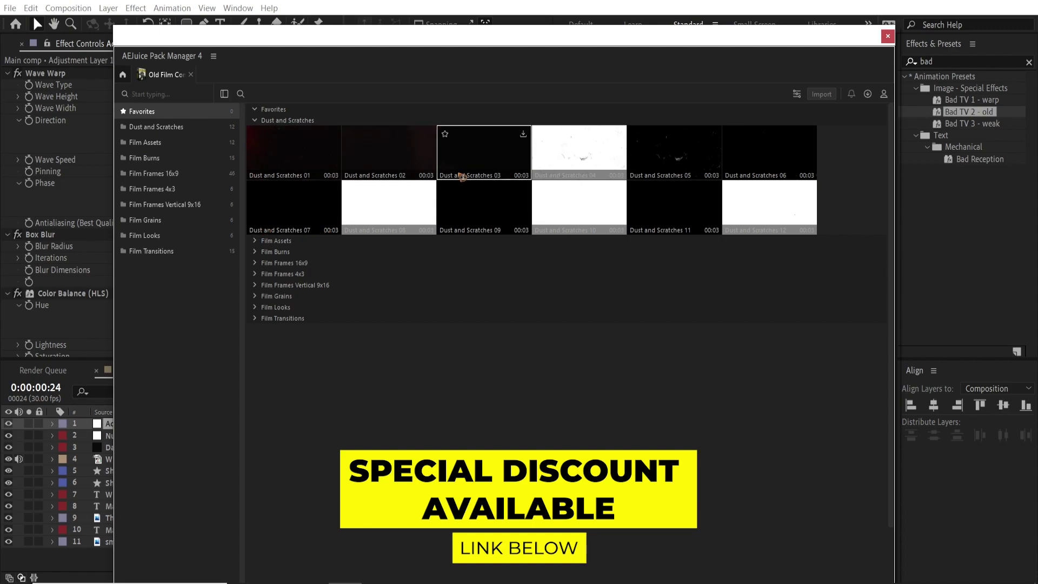
click(254, 241)
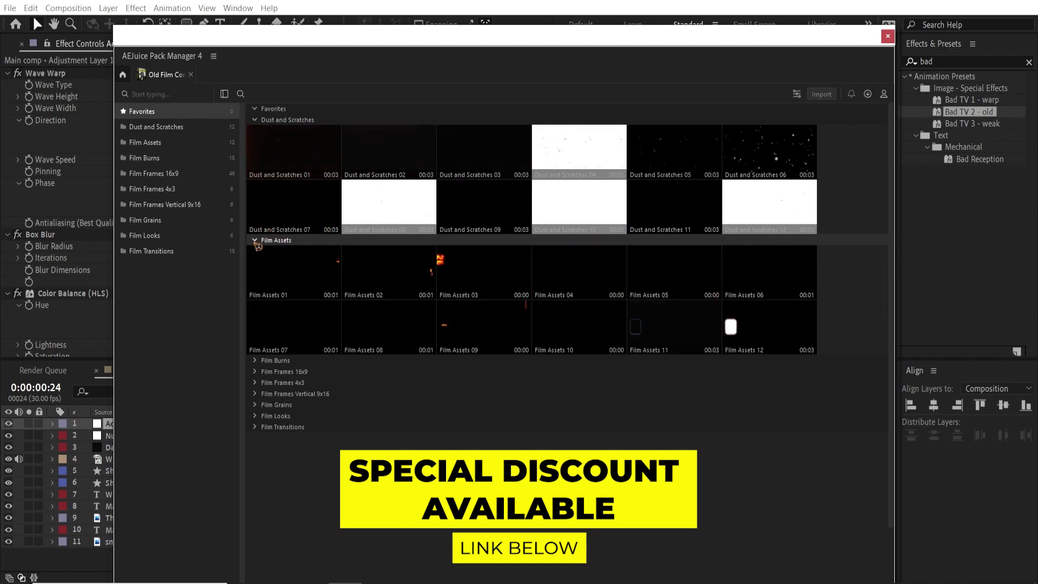
click(265, 360)
scroll(281, 373, down, 2)
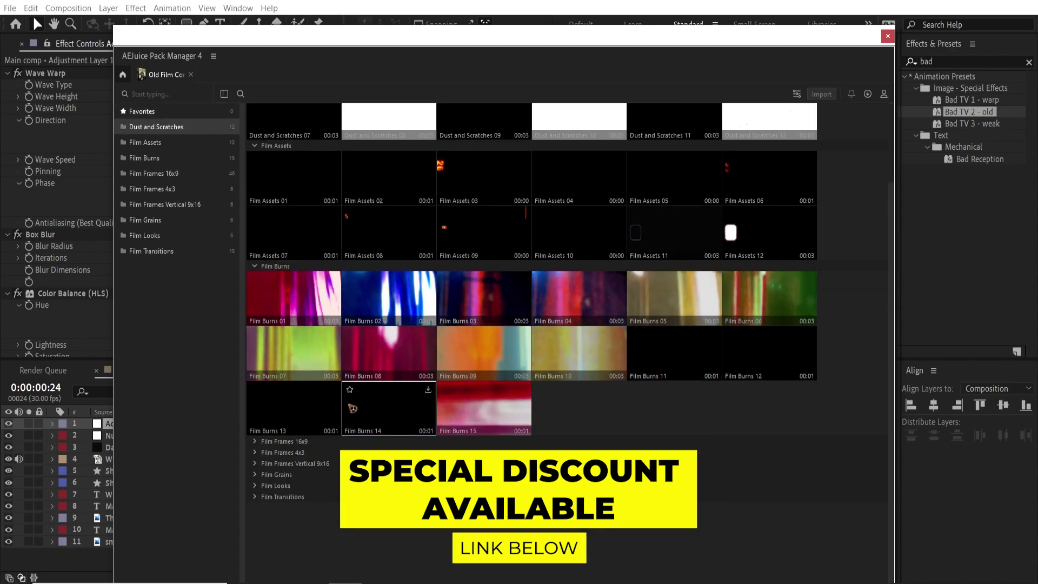
click(298, 442)
scroll(299, 447, down, 4)
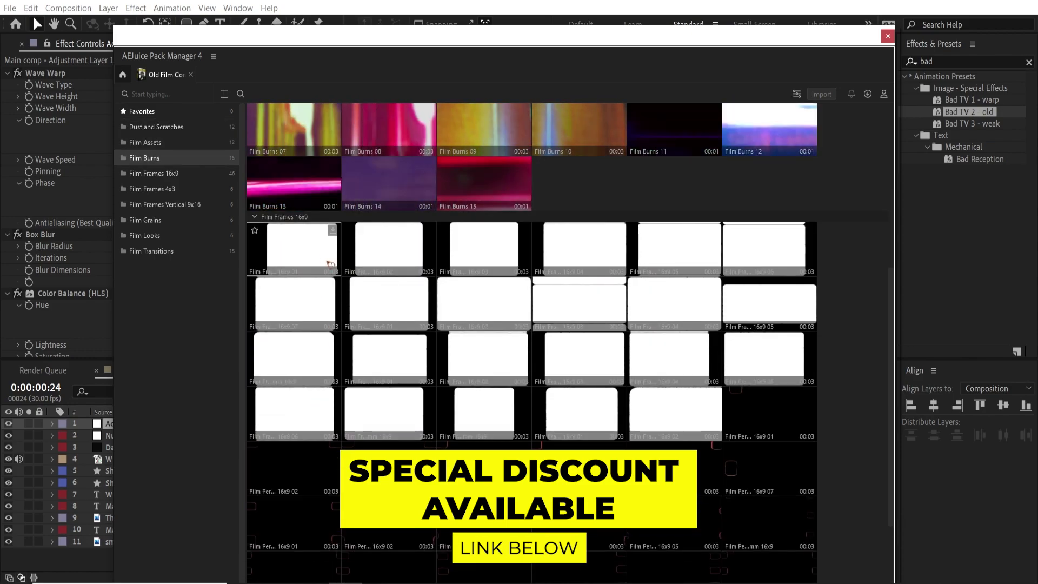
drag(454, 35, 473, 293)
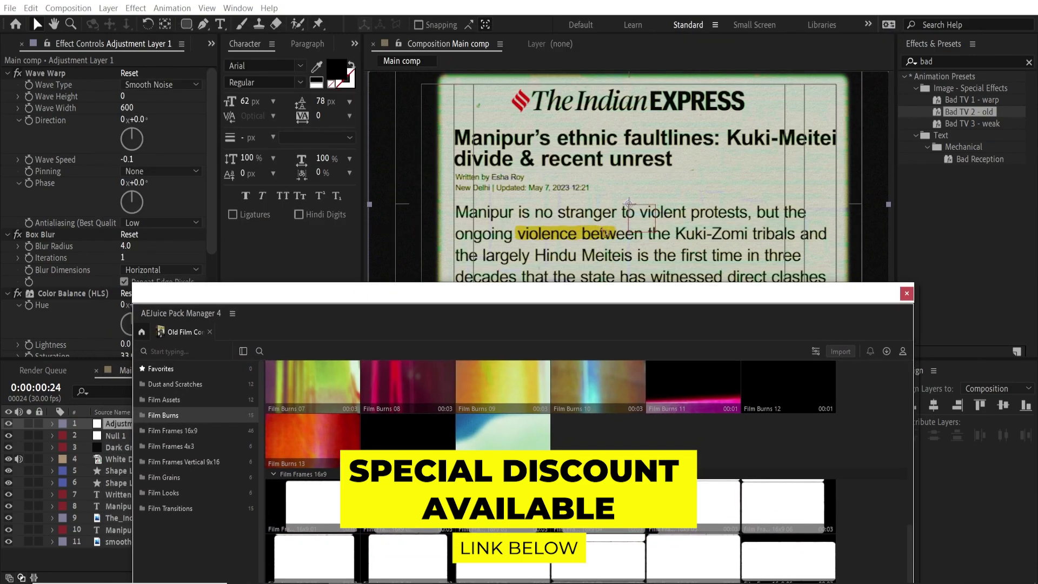
drag(567, 313, 510, 76)
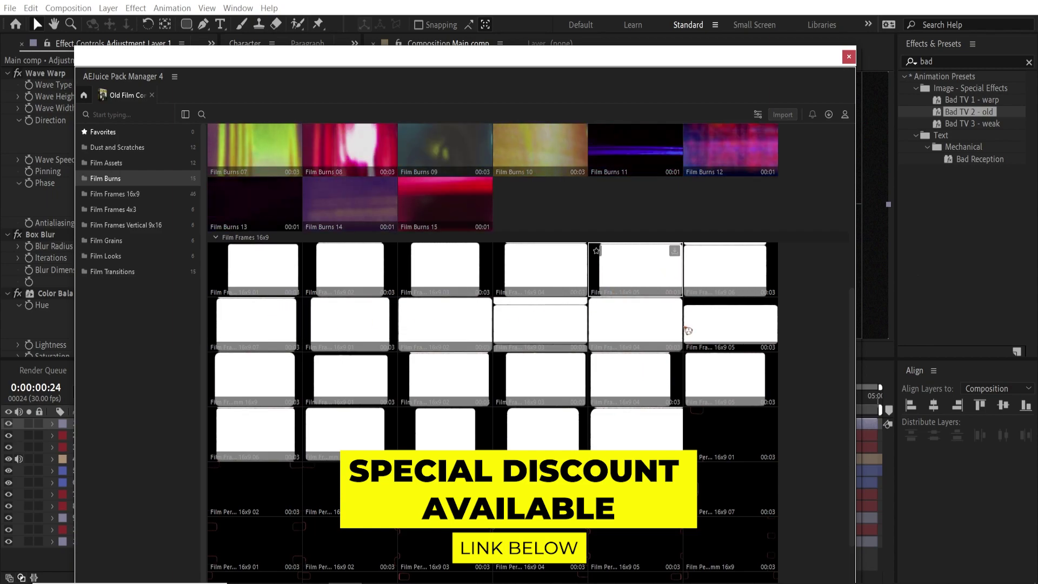
click(216, 237)
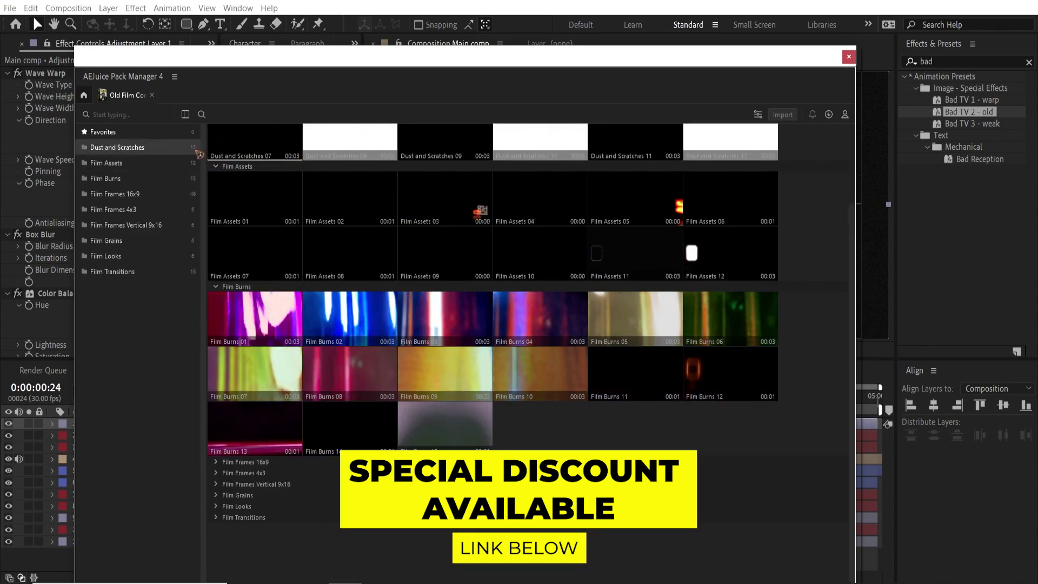
click(84, 95)
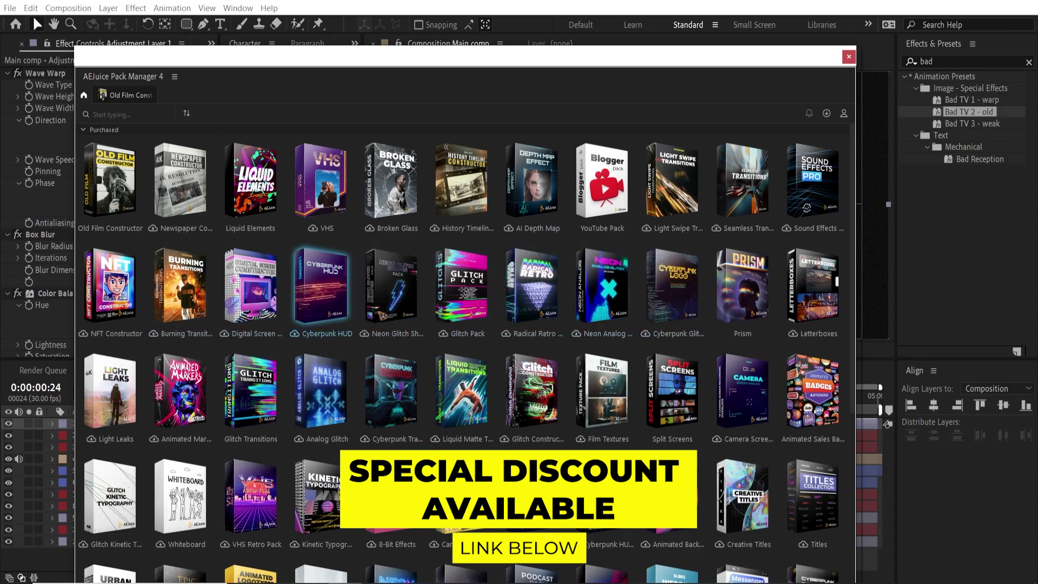
scroll(673, 281, down, 5)
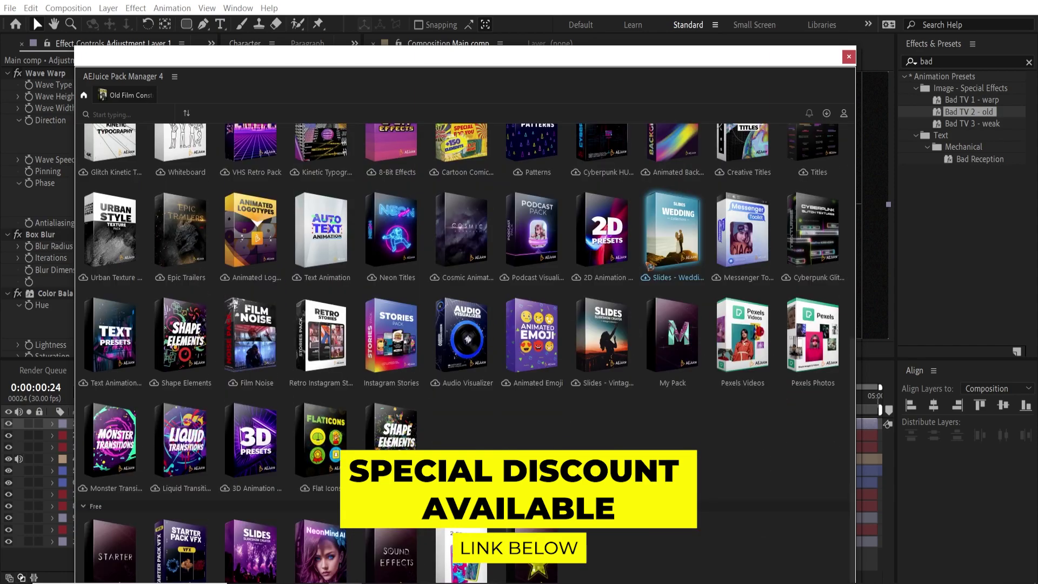